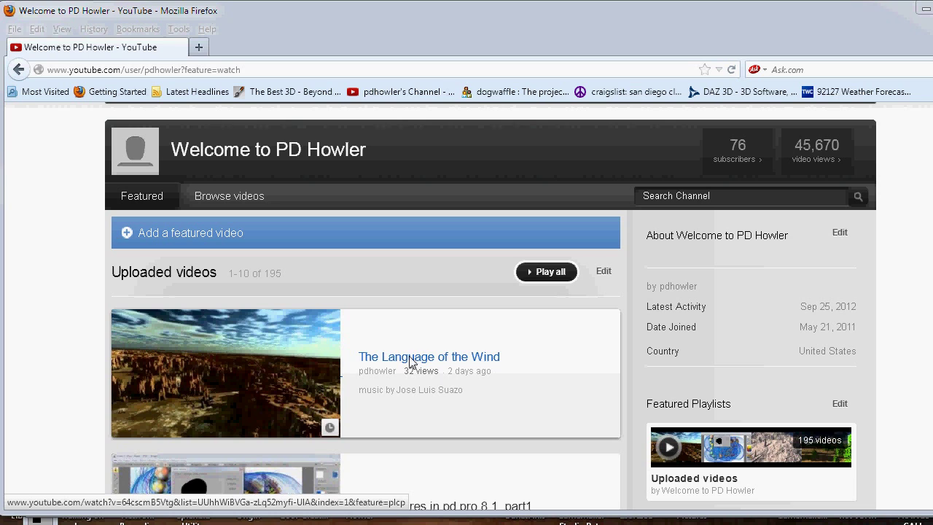
Open the video "The Language of the Wind", mute it, and skim through it to the mountain scene near 4:57.
left_click(209, 353)
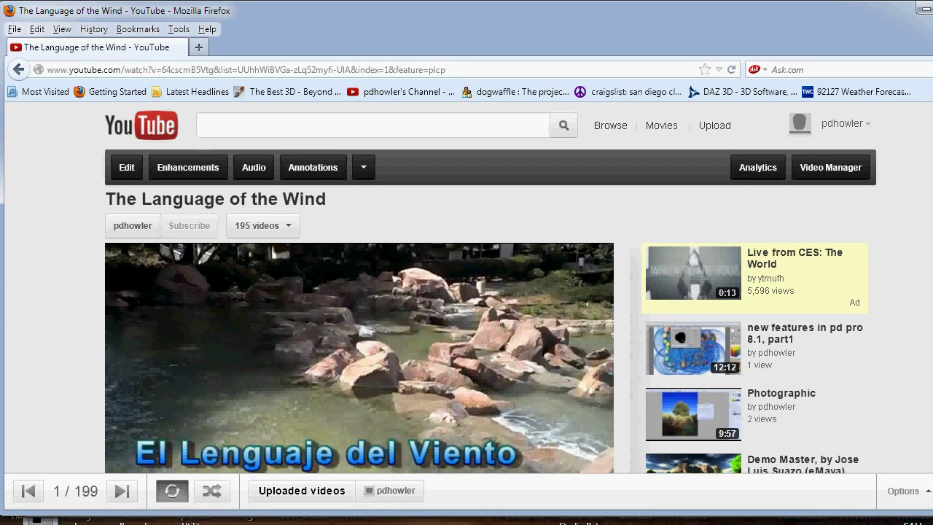
scroll(680, 208, "down", 3)
left_click(152, 420)
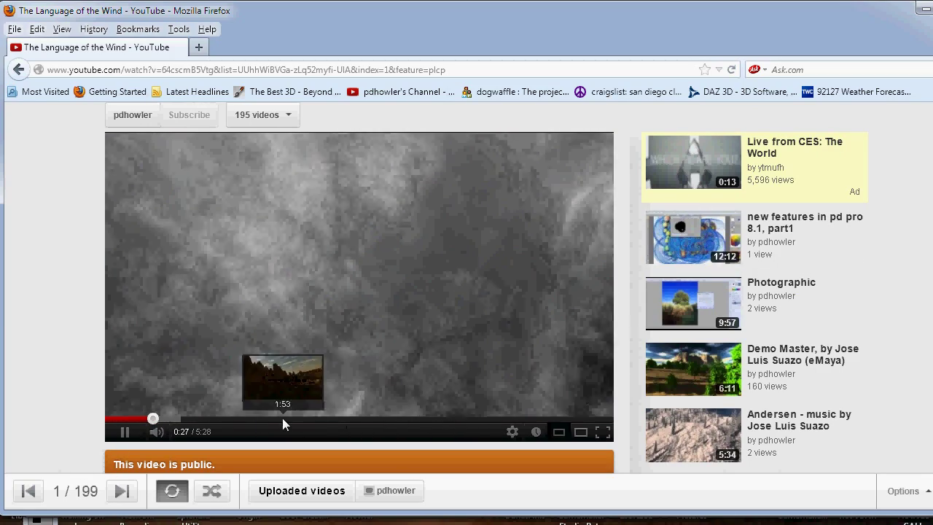
mouse_move(158, 437)
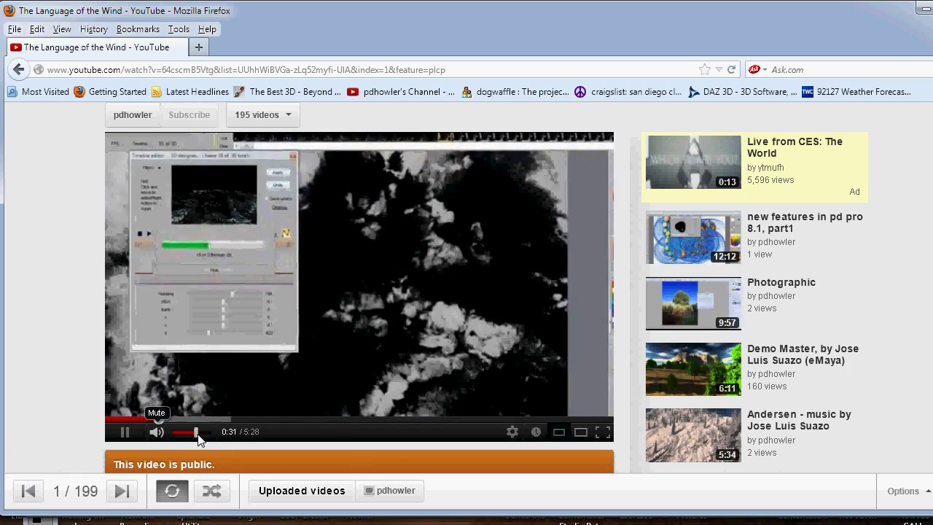
left_click(157, 432)
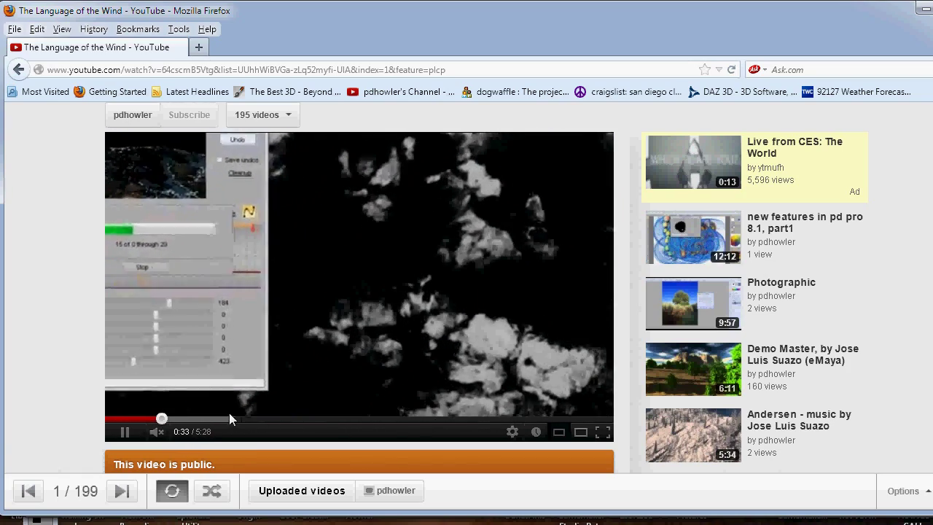
left_click(194, 419)
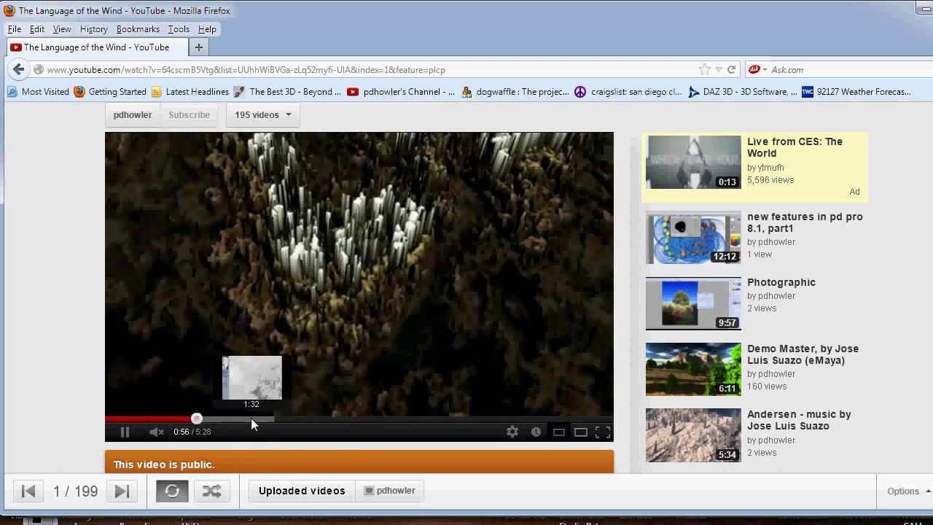
left_click(234, 420)
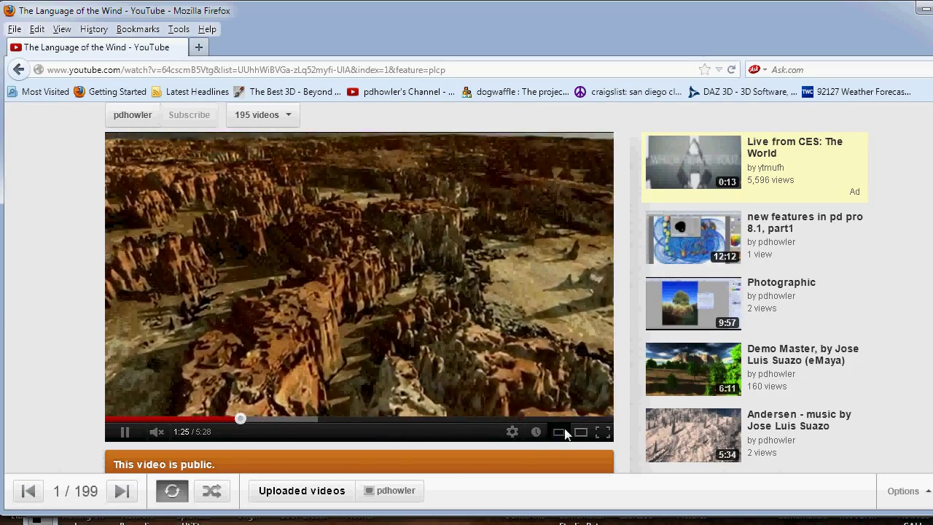
left_click(554, 420)
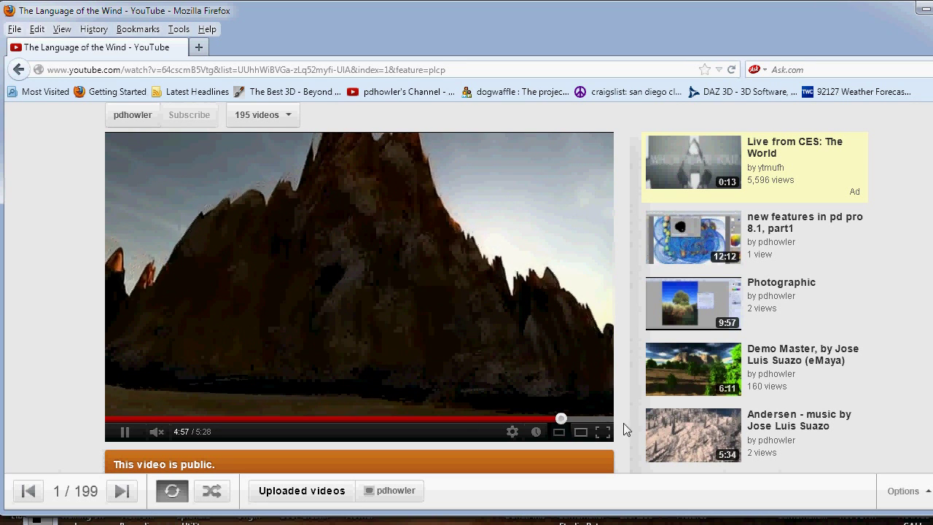
Switch to Howler and load the AVI file Doc35.avi from the clouds output folder as an animation.
left_click(419, 252)
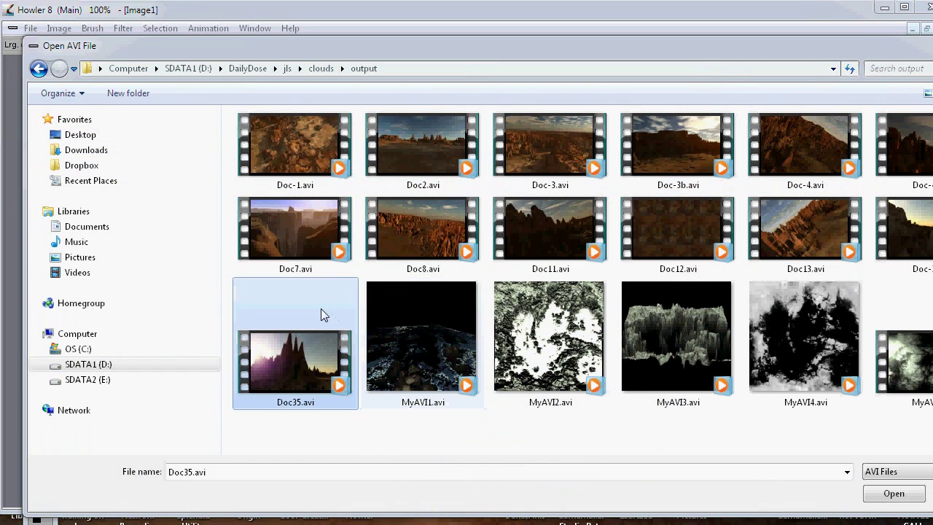
left_click(300, 368)
double_click(299, 368)
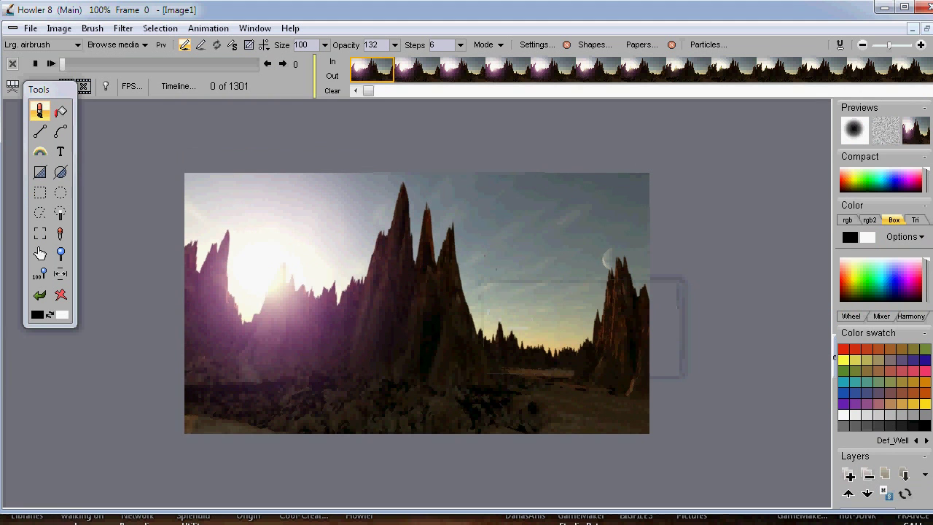
left_click(207, 27)
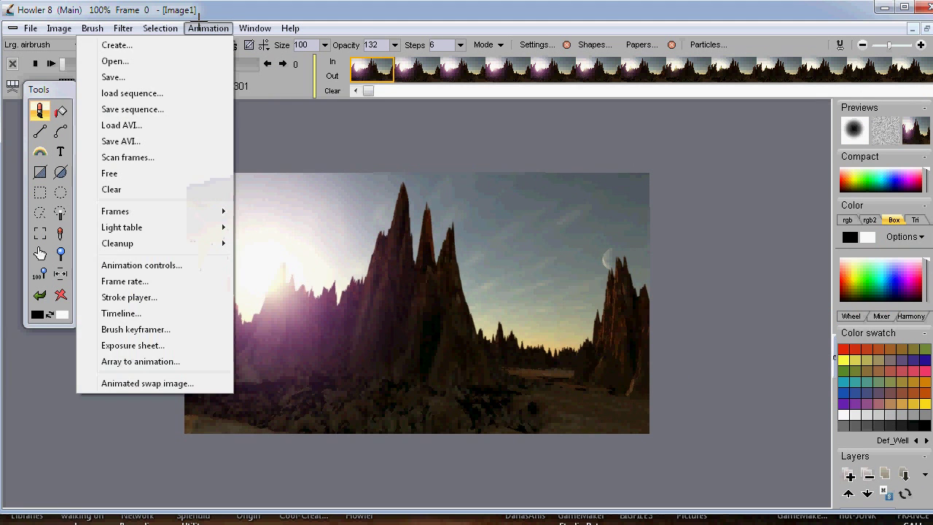
left_click(145, 125)
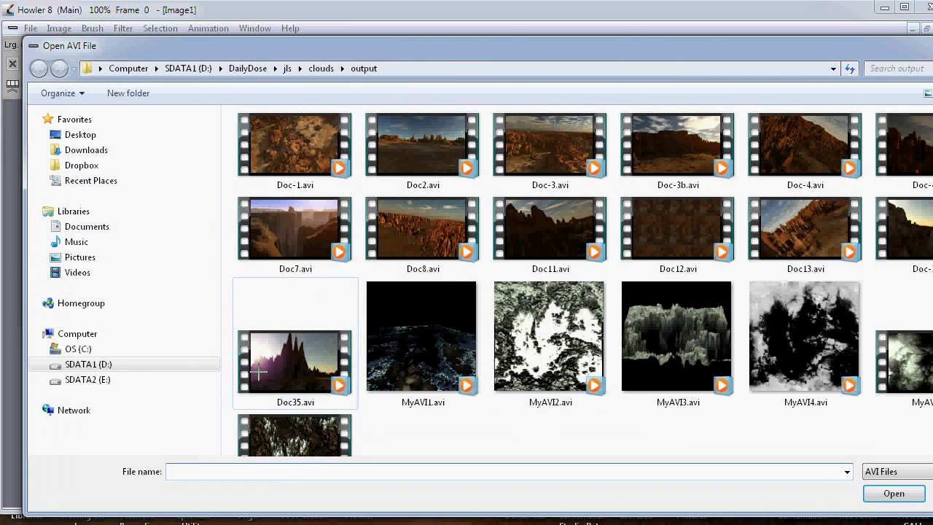
left_click(270, 366)
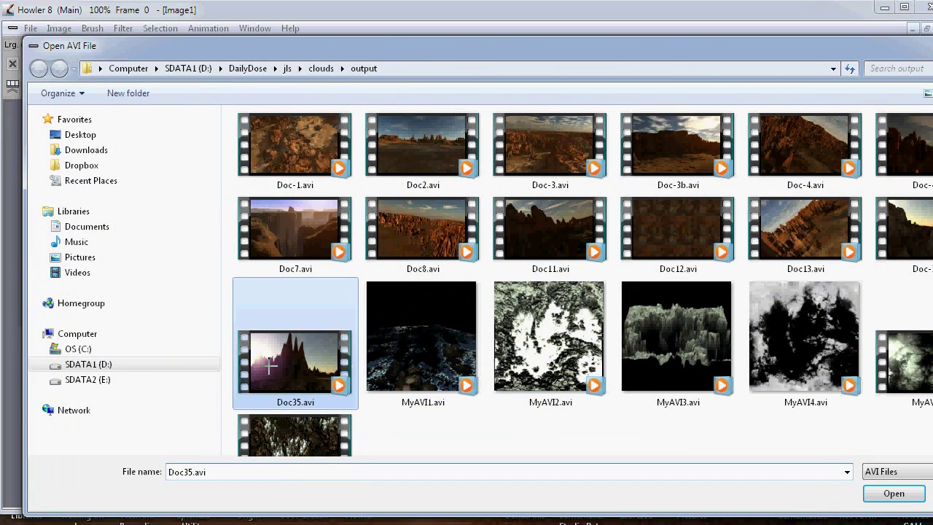
left_click(894, 494)
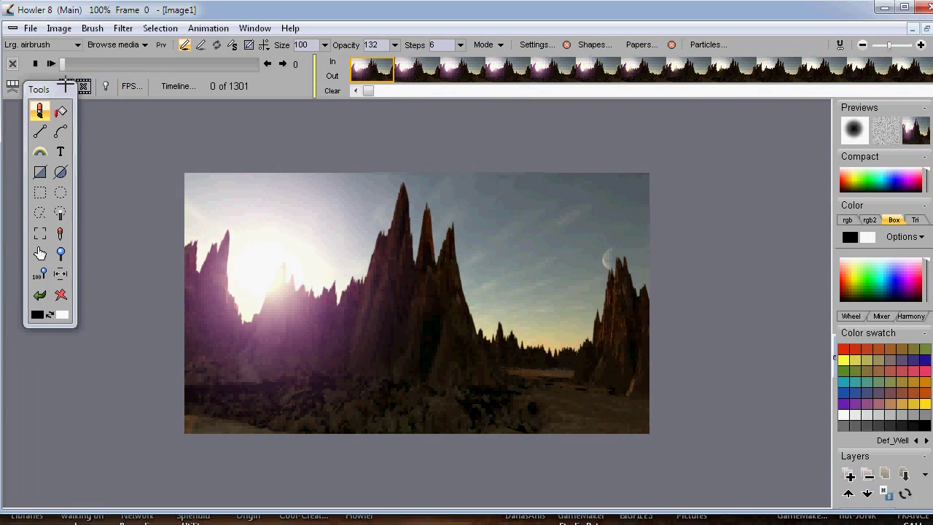
Move the Tools palette clear of the animation controls and set the playback frame rate to 30 fps (NTSC video).
left_click_drag(50, 90, 38, 113)
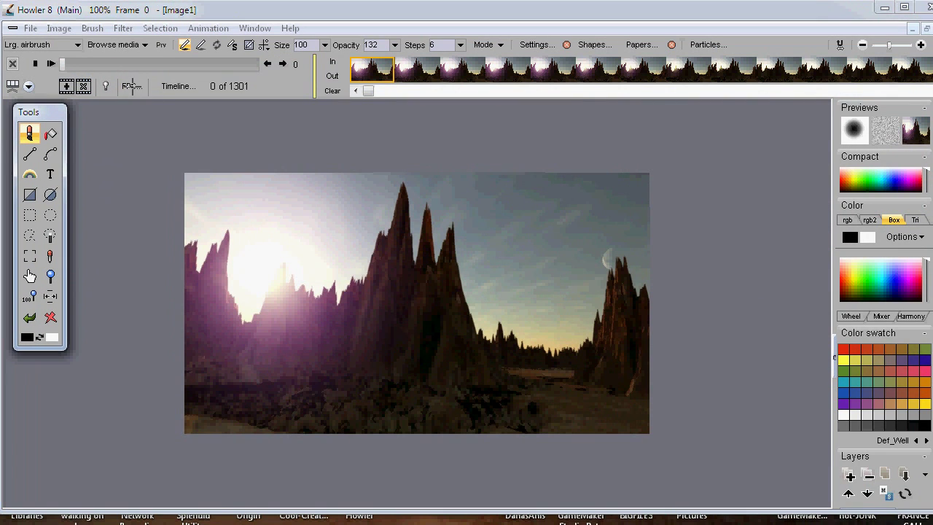
left_click(132, 86)
left_click(488, 286)
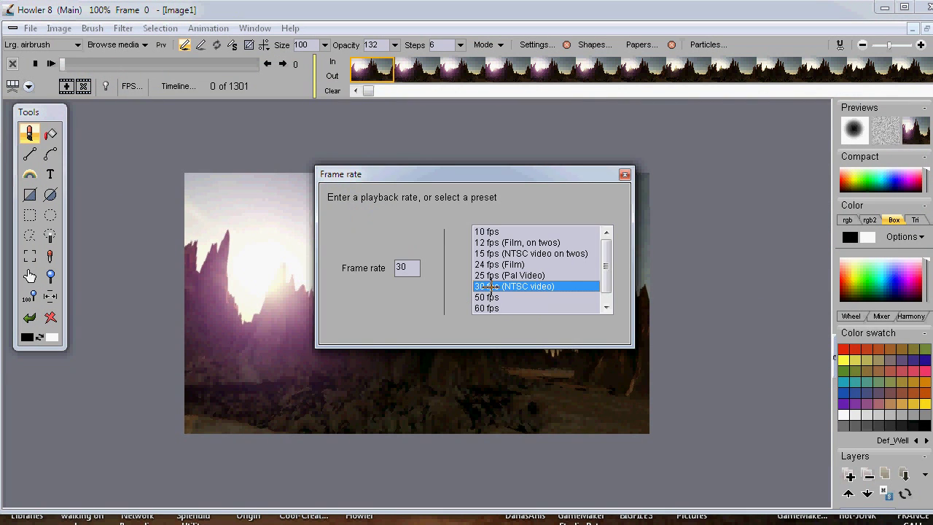
left_click(624, 174)
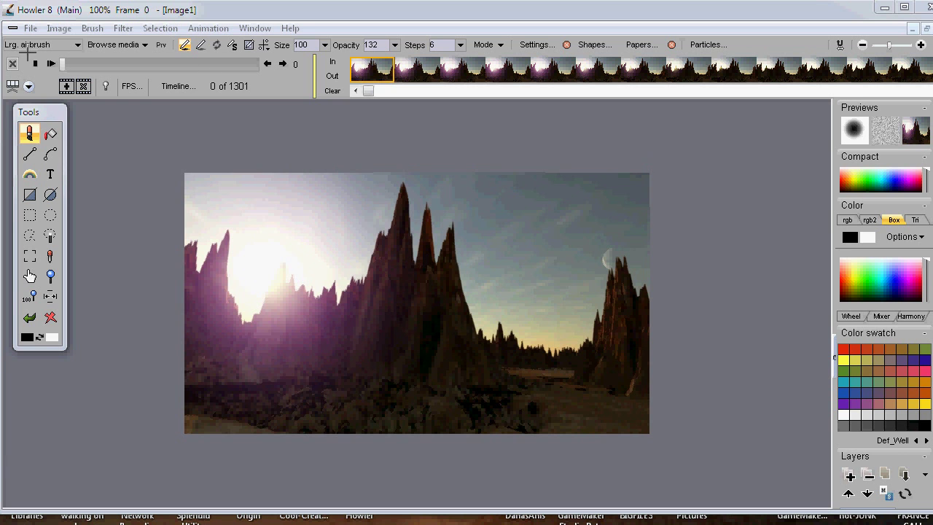
Preview the loaded animation by playing it from the first frame and stopping playback.
left_click(49, 63)
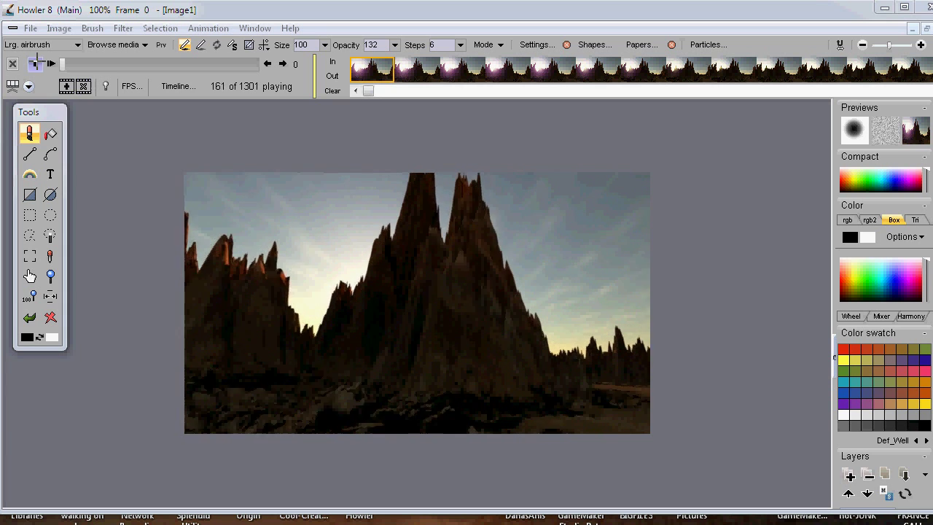
left_click(35, 63)
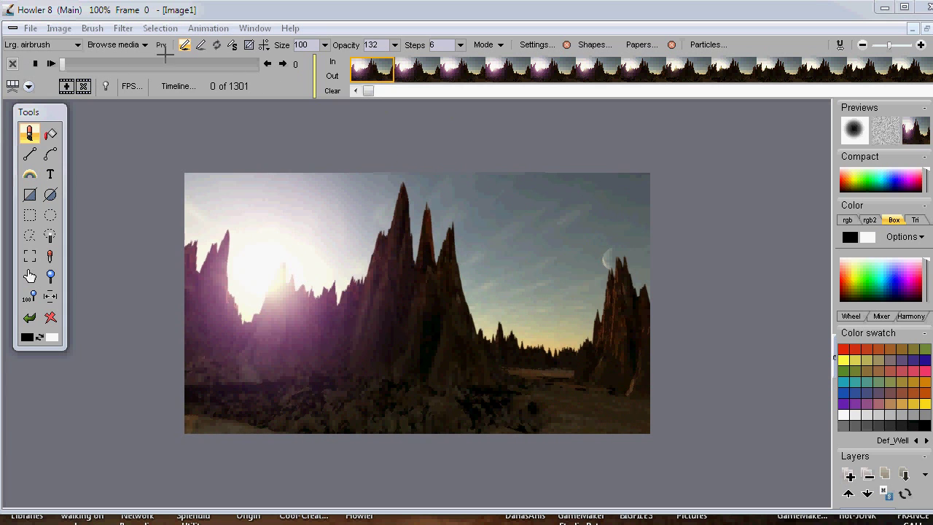
left_click(50, 63)
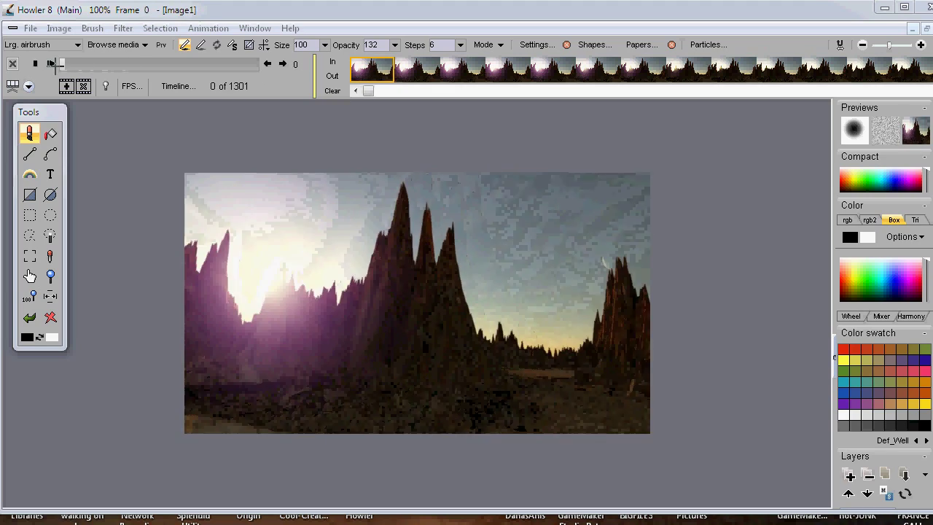
Mark the block from frame 1197 to the last frame, 1300, on the filmstrip and delete that block.
left_click_drag(61, 63, 241, 55)
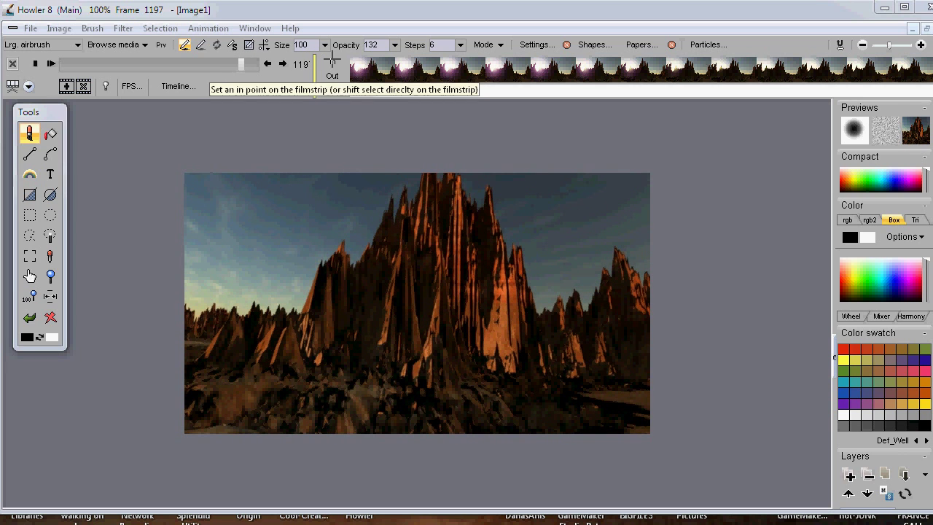
left_click_drag(240, 63, 301, 64)
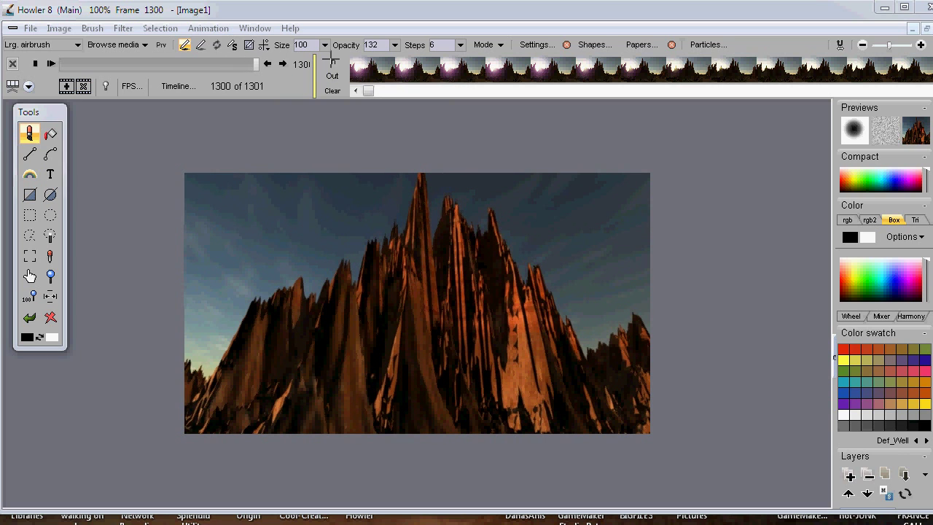
left_click_drag(371, 90, 882, 91)
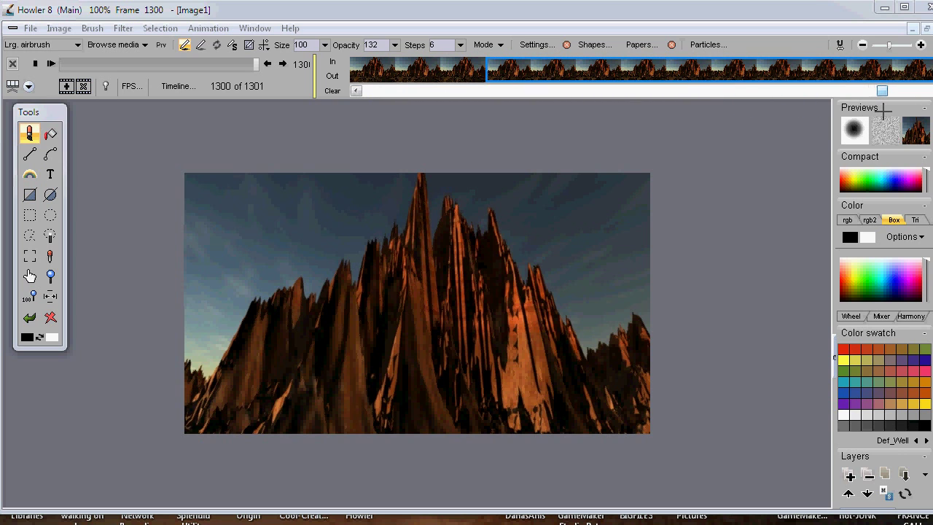
left_click(502, 67)
left_click(554, 70)
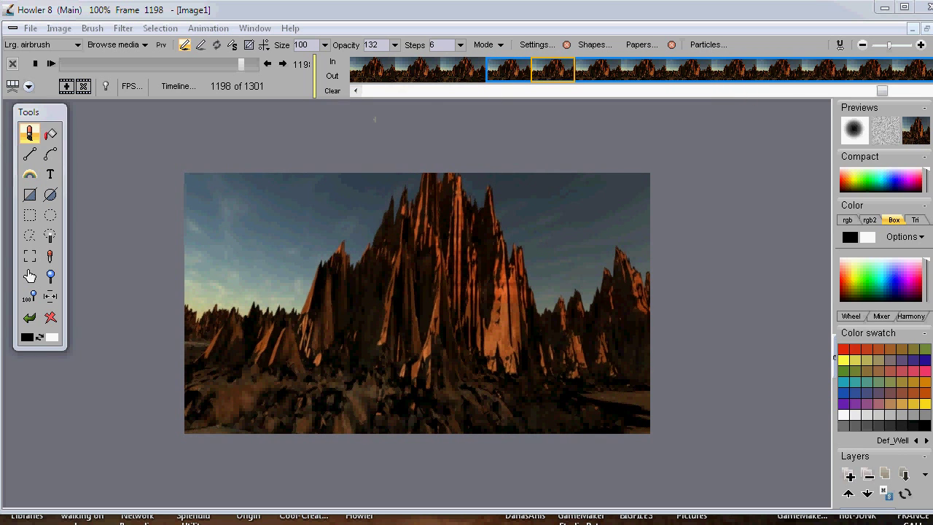
left_click_drag(242, 64, 250, 65)
right_click(527, 70)
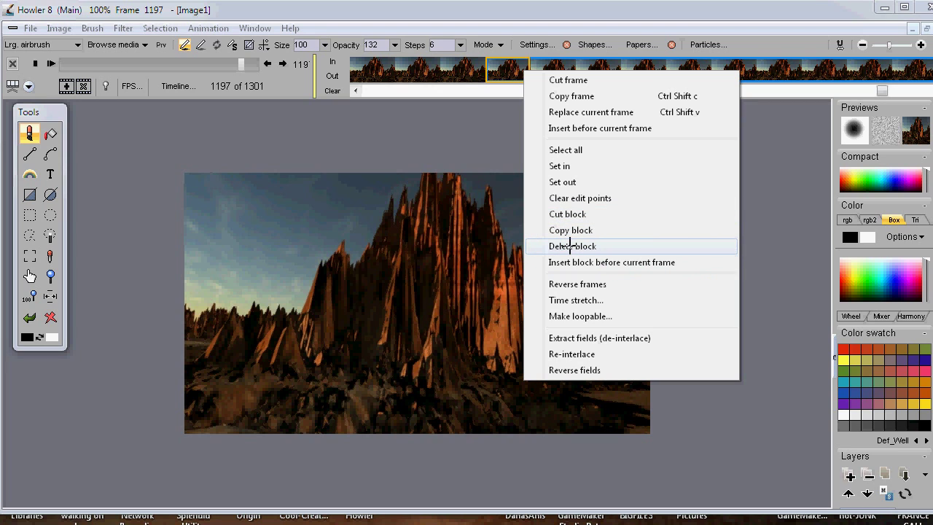
left_click(571, 246)
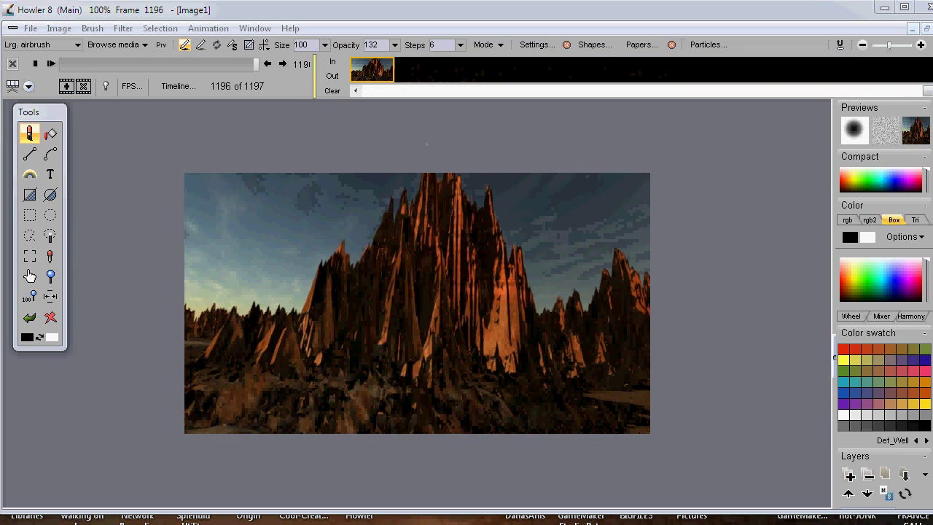
Mark the block from the first frame through frame 161 on the filmstrip and delete that block.
left_click_drag(248, 63, 51, 63)
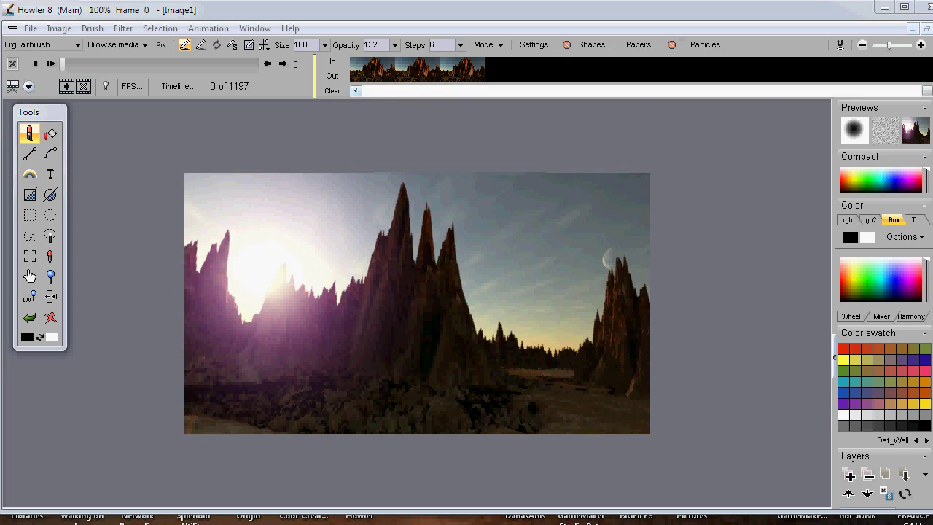
left_click_drag(926, 90, 359, 69)
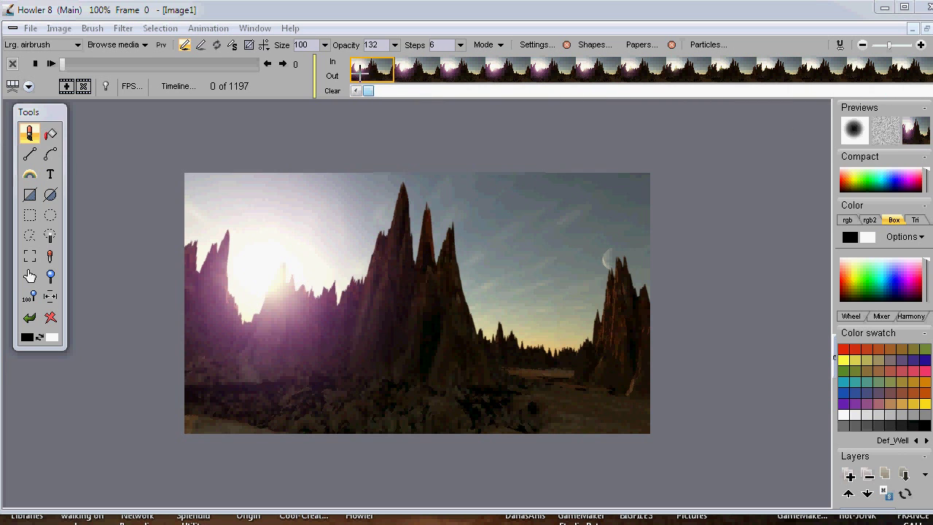
left_click_drag(73, 65, 88, 64)
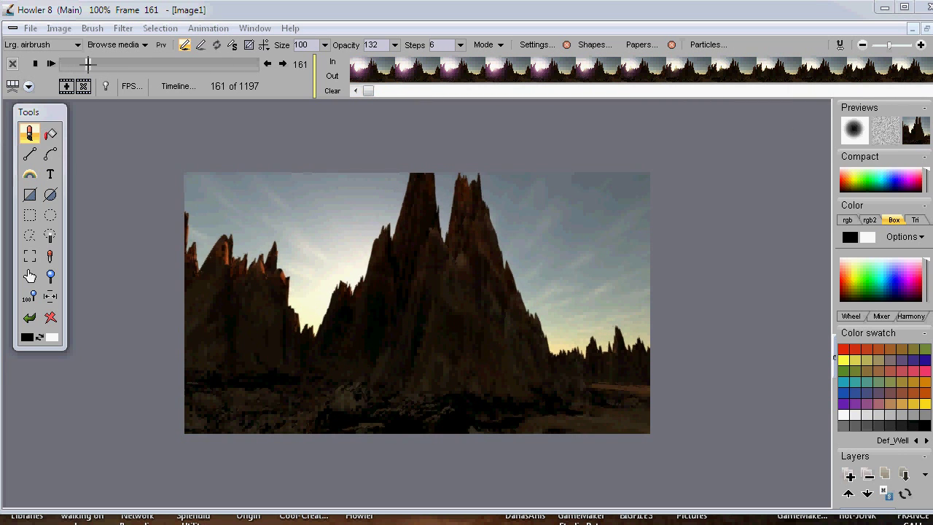
left_click(332, 75)
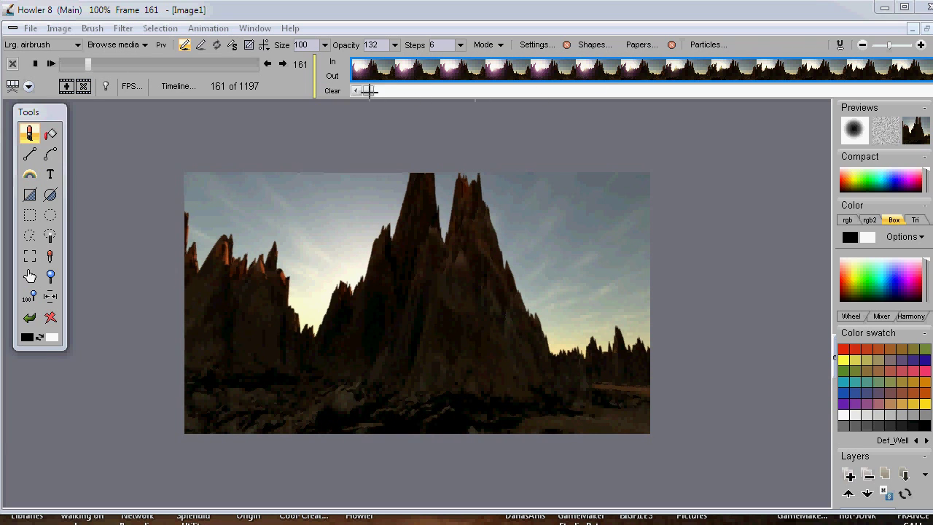
left_click_drag(371, 91, 441, 90)
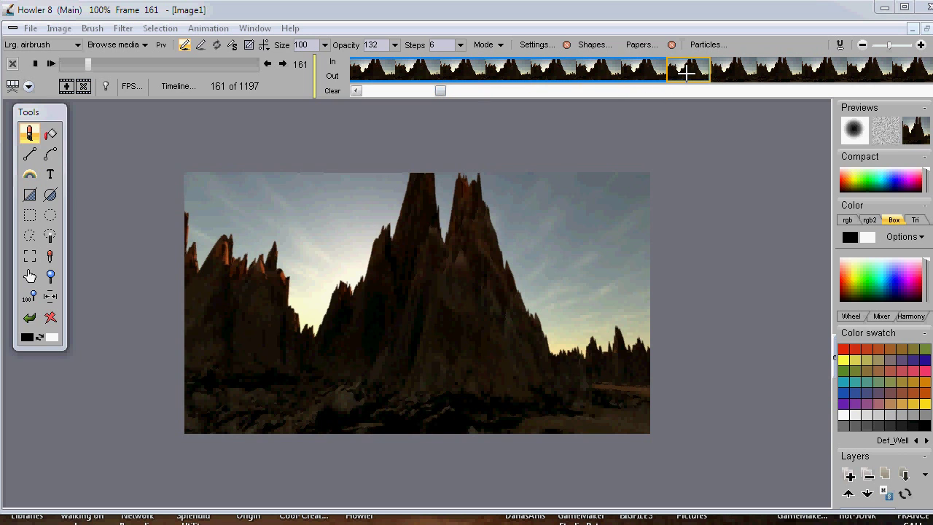
left_click_drag(731, 70, 686, 69)
right_click(399, 71)
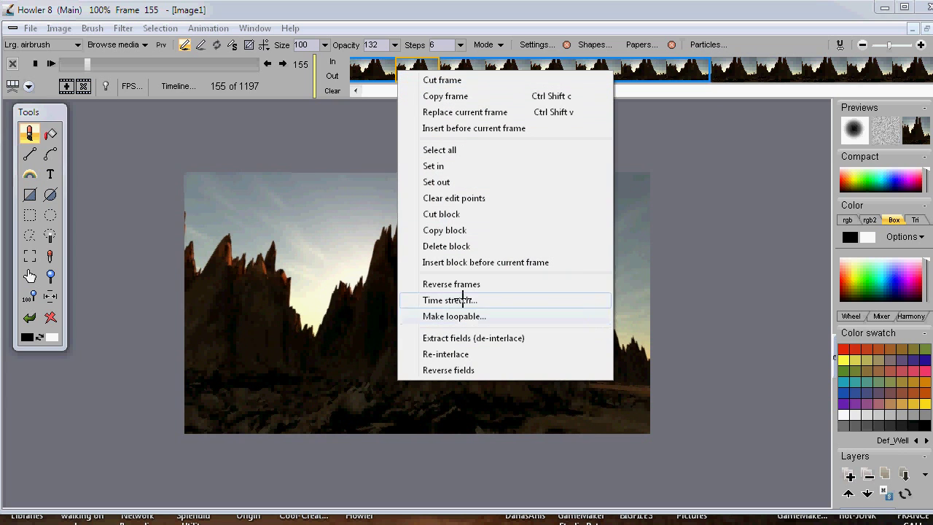
left_click(167, 27)
left_click(210, 28)
mouse_move(152, 211)
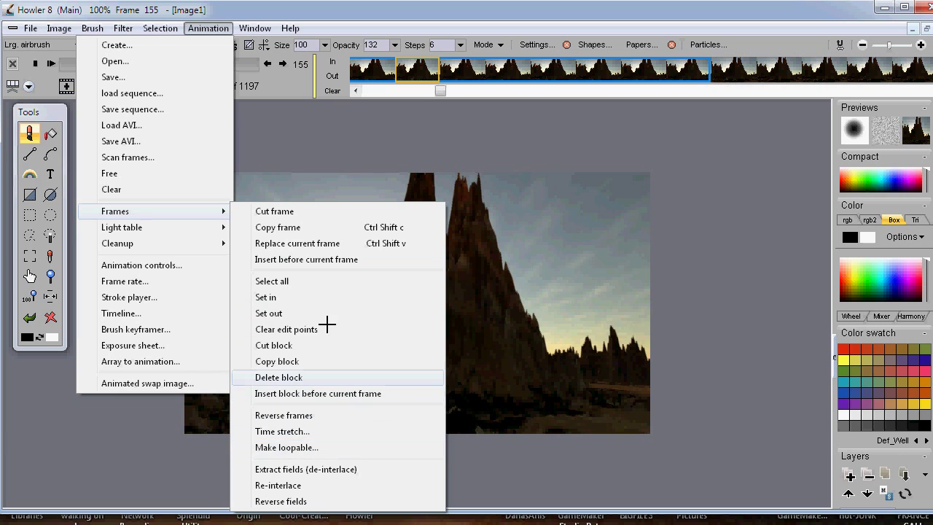
left_click(462, 79)
right_click(463, 74)
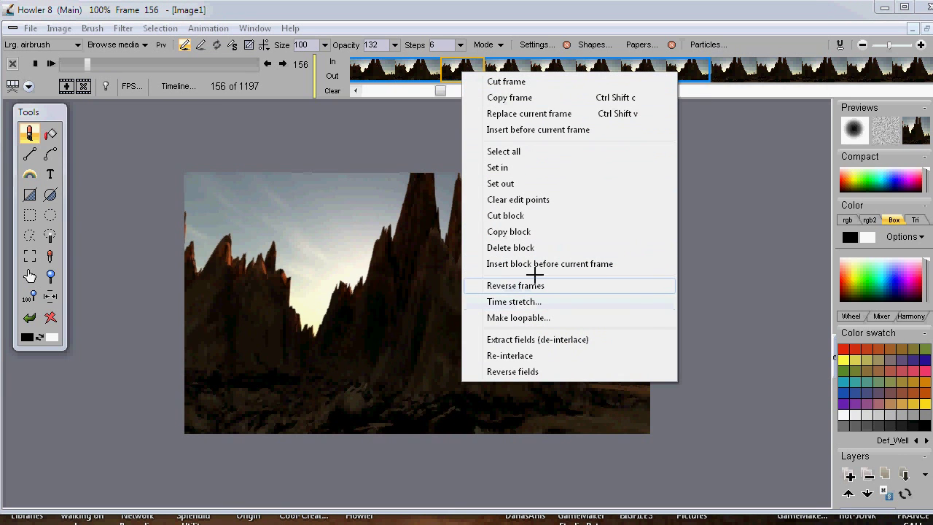
left_click(504, 248)
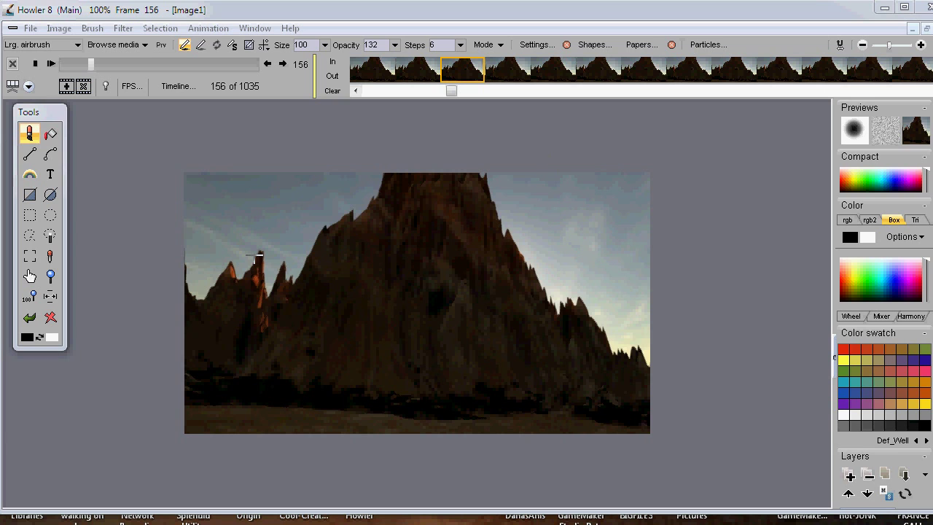
left_click(123, 29)
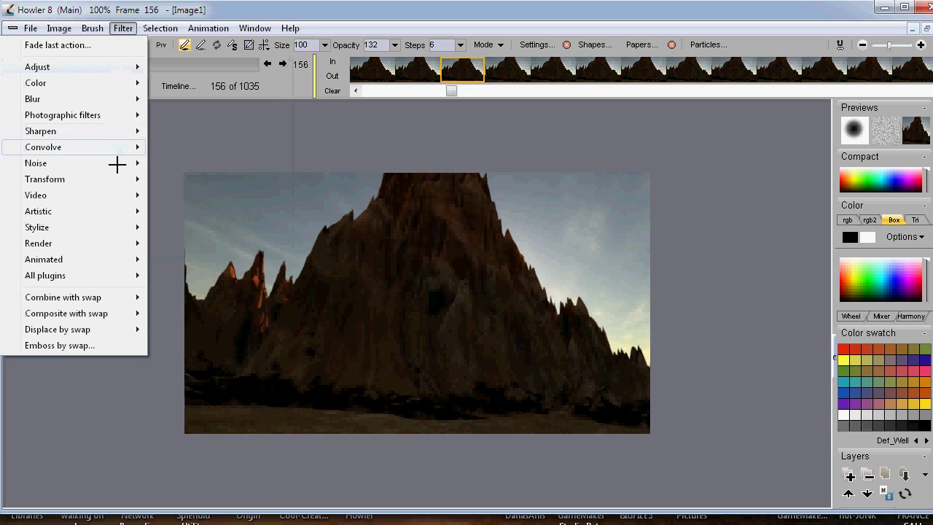
mouse_move(160, 27)
mouse_move(208, 28)
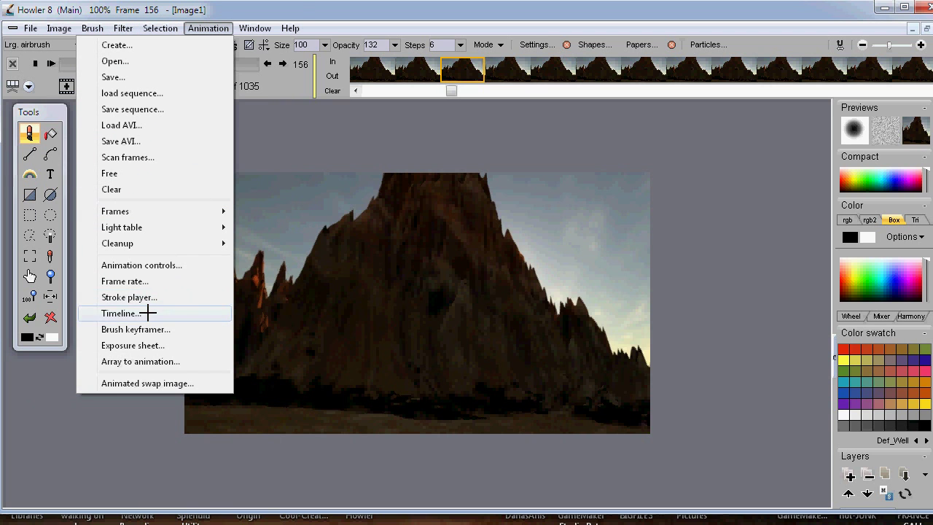
left_click(292, 28)
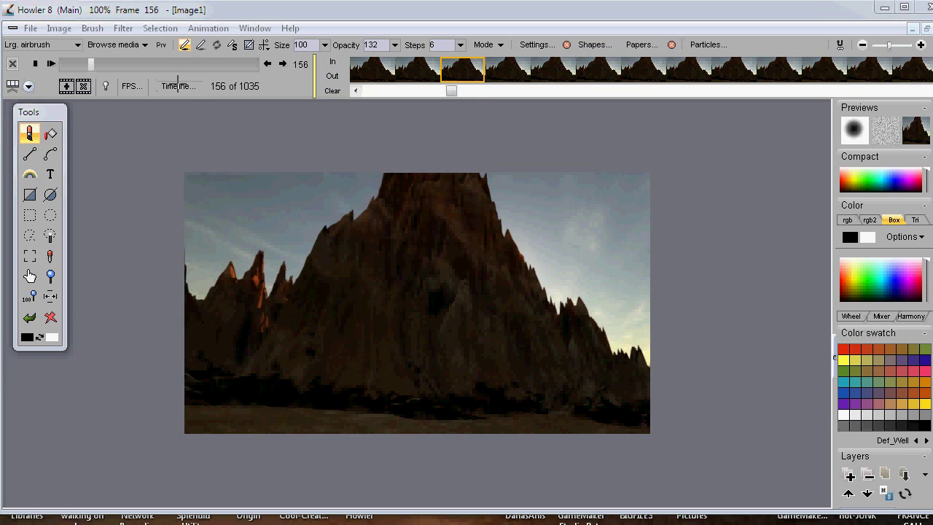
Open the Timeline editor and arrange it beside the Tools palette so the image stays mostly uncovered.
left_click(178, 81)
left_click_drag(271, 115, 194, 112)
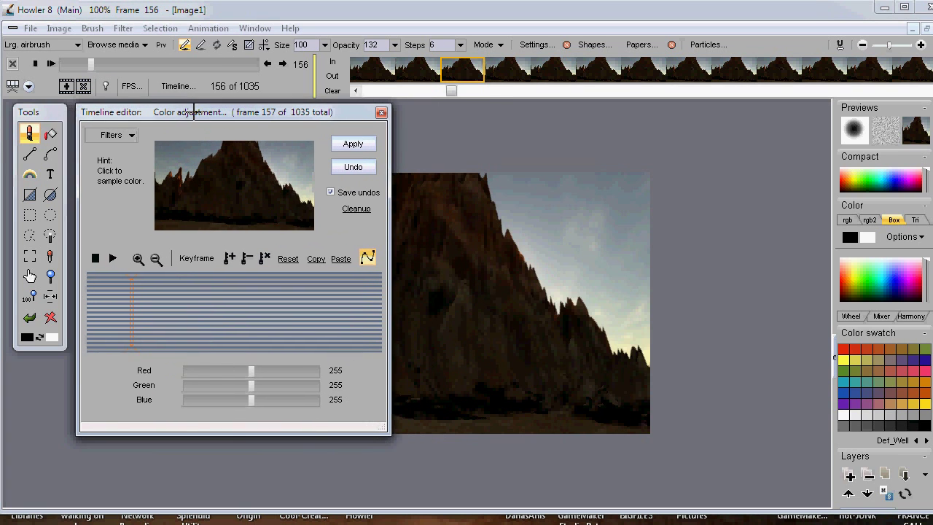
left_click(111, 133)
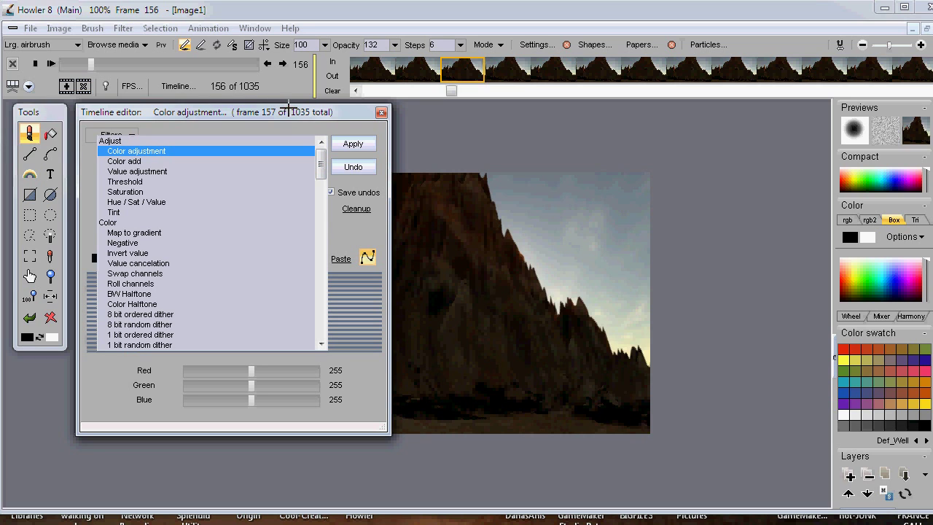
left_click(661, 8)
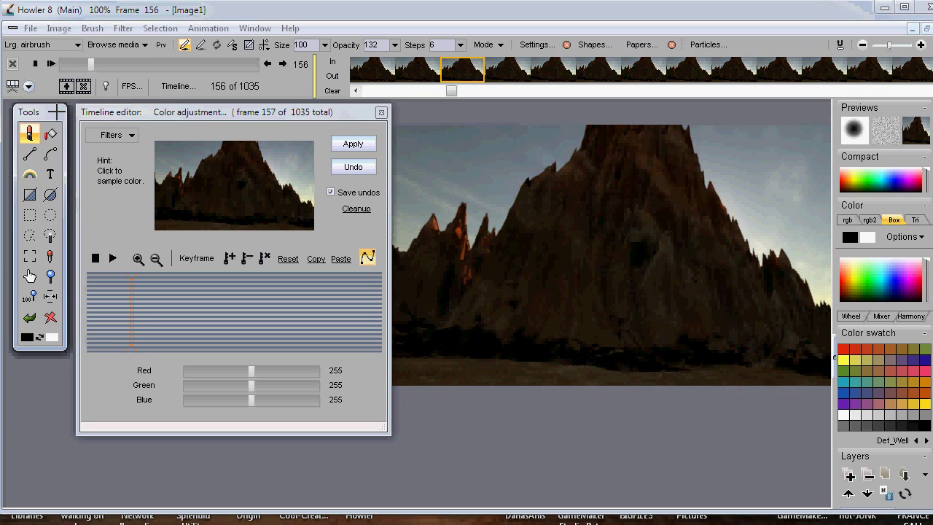
left_click_drag(53, 111, 43, 108)
mouse_move(161, 123)
left_mouse_down()
mouse_move(141, 122)
mouse_move(152, 123)
left_mouse_up()
Choose the Fog filter in the Timeline editor and apply it to all frames of the animation.
left_click(109, 131)
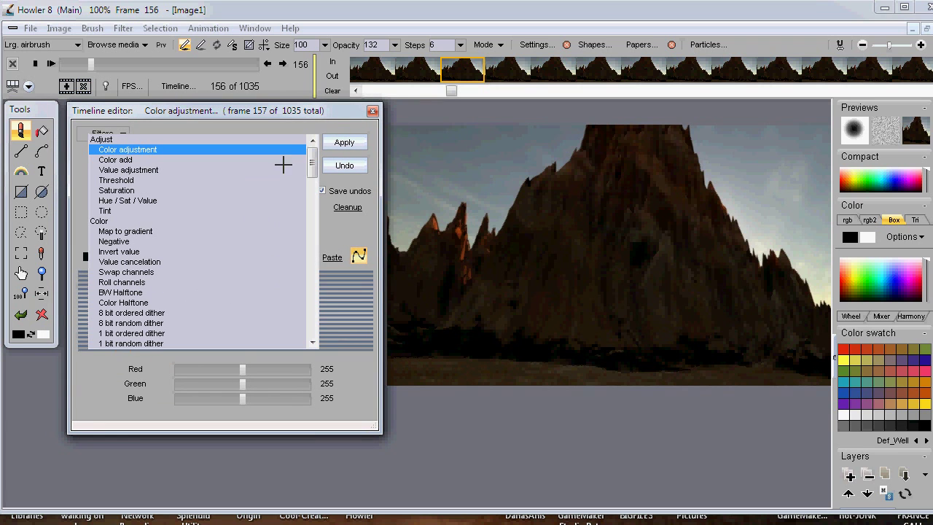
left_click_drag(312, 152, 305, 192)
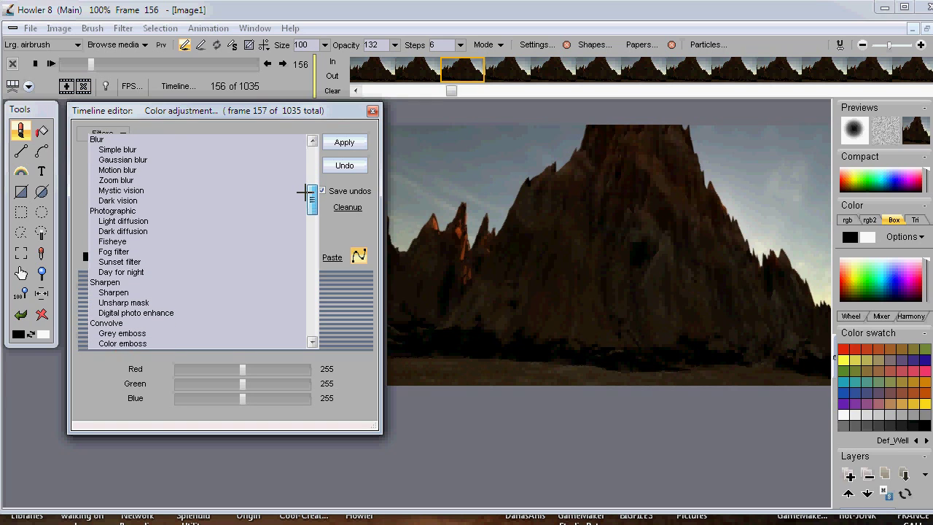
left_click(120, 252)
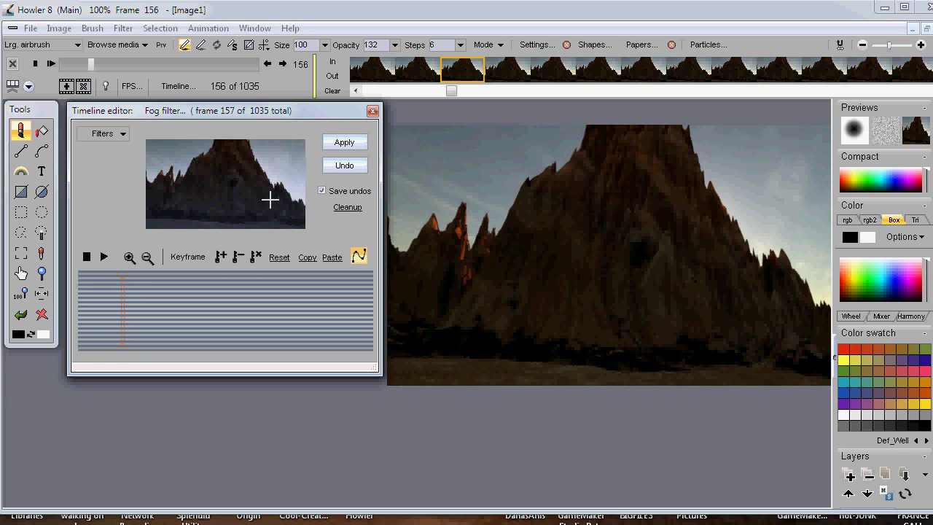
left_click(340, 140)
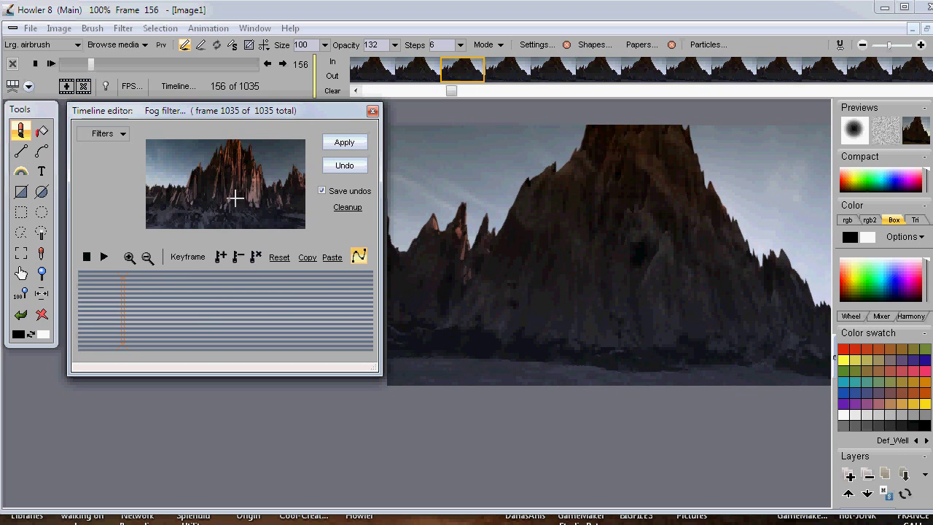
Go to frame 82 on the filter timeline and apply the Fog filter to the animation a second time, keeping undo saving enabled.
left_click(177, 290)
mouse_move(166, 303)
left_mouse_down()
mouse_move(225, 312)
mouse_move(102, 313)
left_mouse_up()
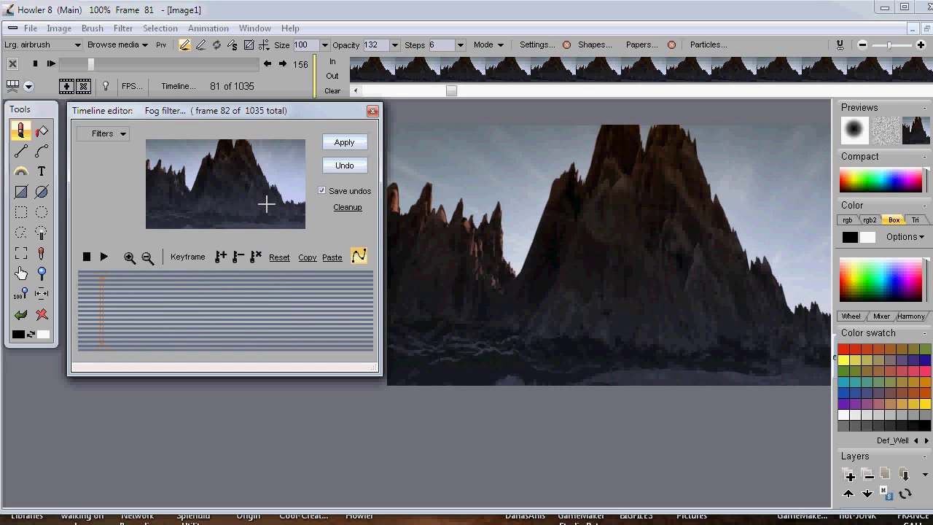
left_click(321, 190)
left_click(321, 190)
left_click(340, 141)
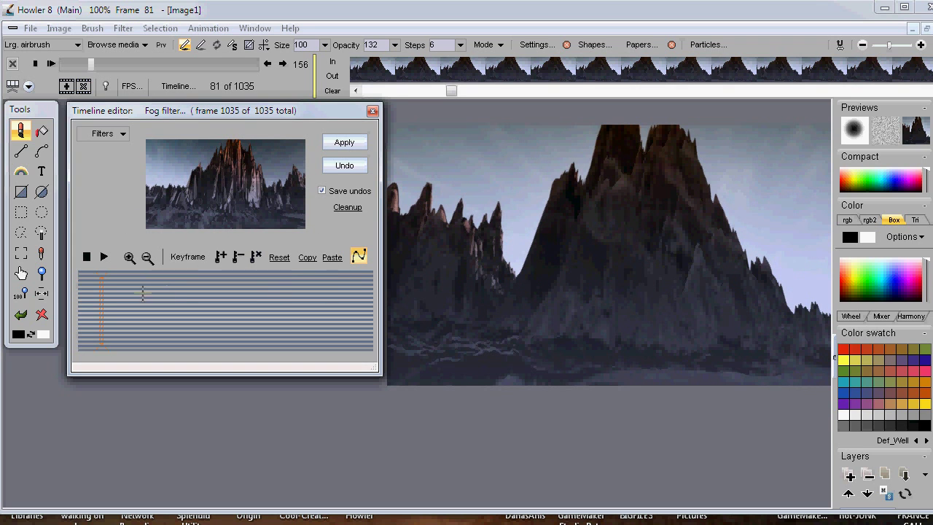
Preview the Day for night filter on the timeline and switch to the Sunset filter.
left_click(109, 137)
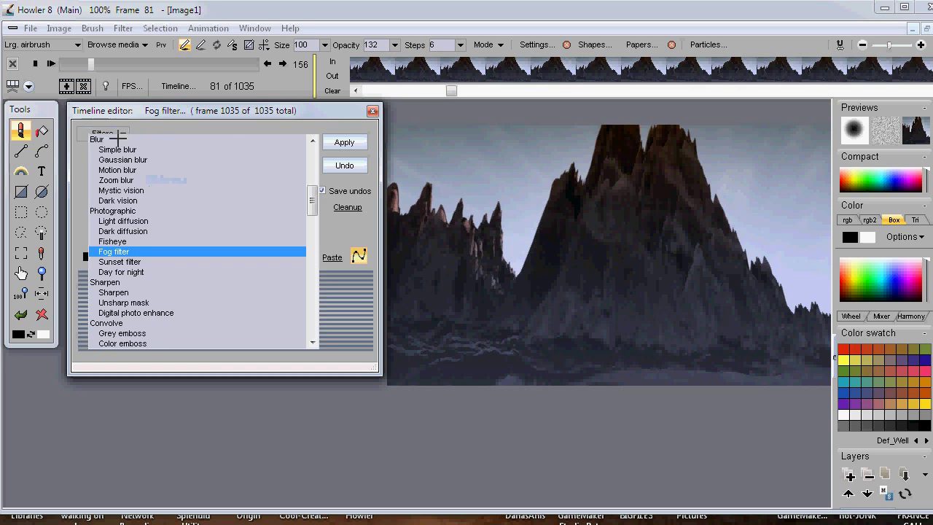
left_click(129, 271)
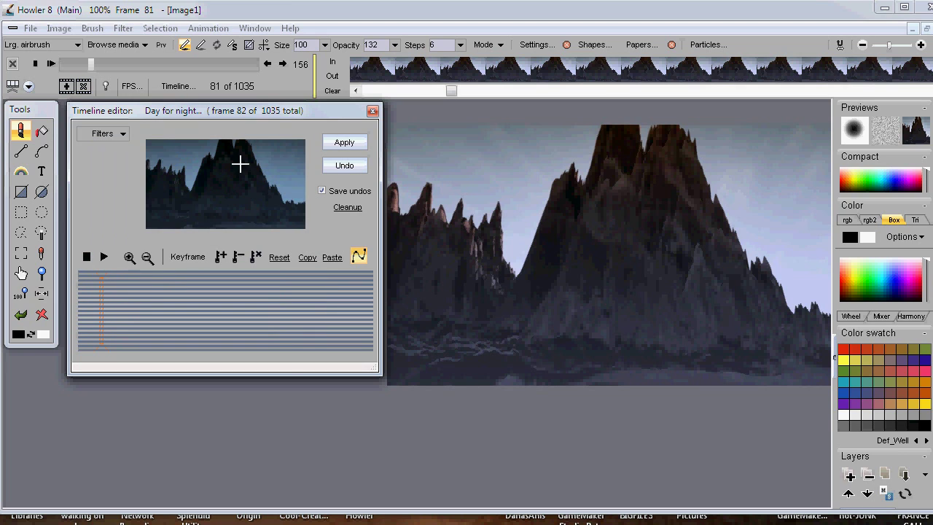
left_click(120, 131)
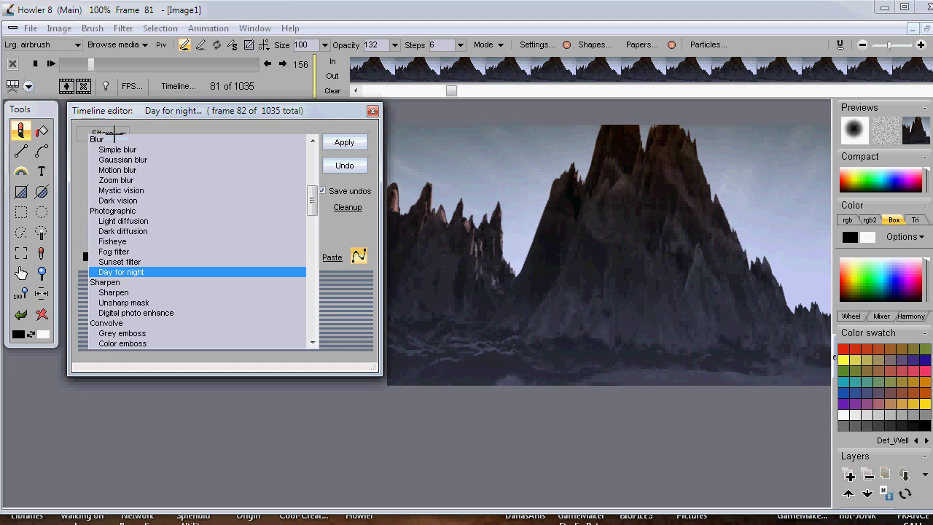
left_click(109, 261)
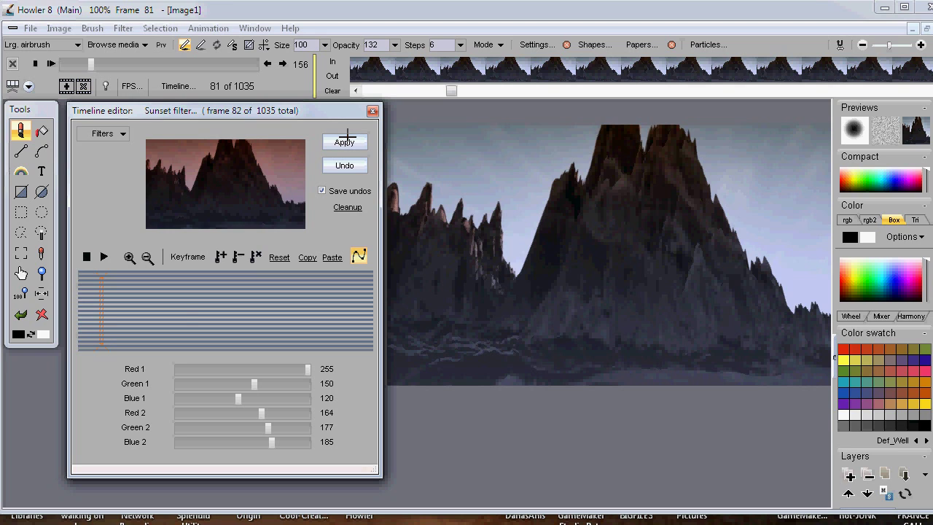
left_click(106, 130)
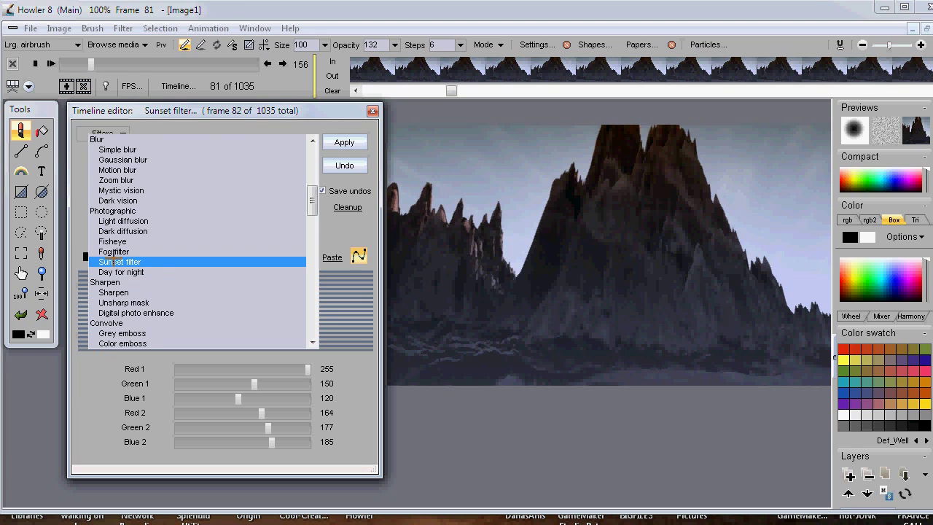
left_click(114, 261)
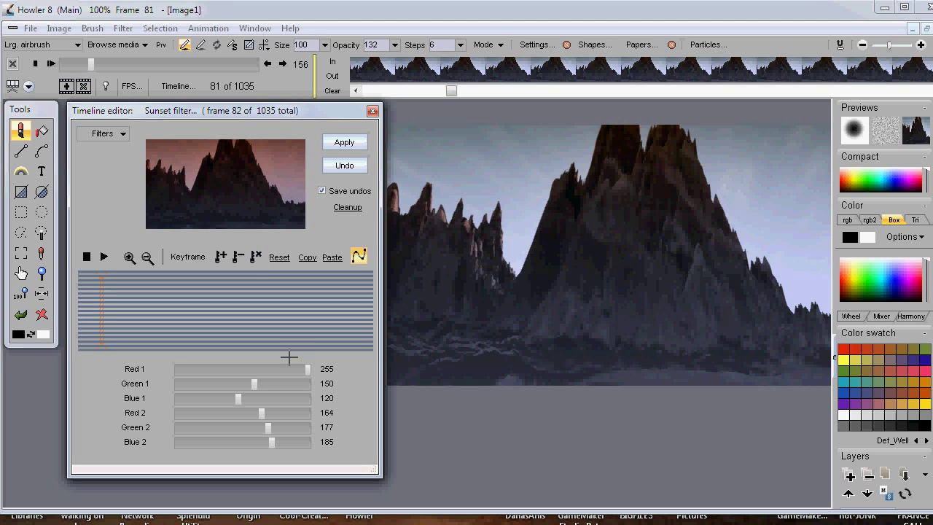
Set the Sunset filter's second color to Red 2 218, Green 2 229 and Blue 2 239.
left_click(289, 412)
left_click(294, 427)
left_click(300, 441)
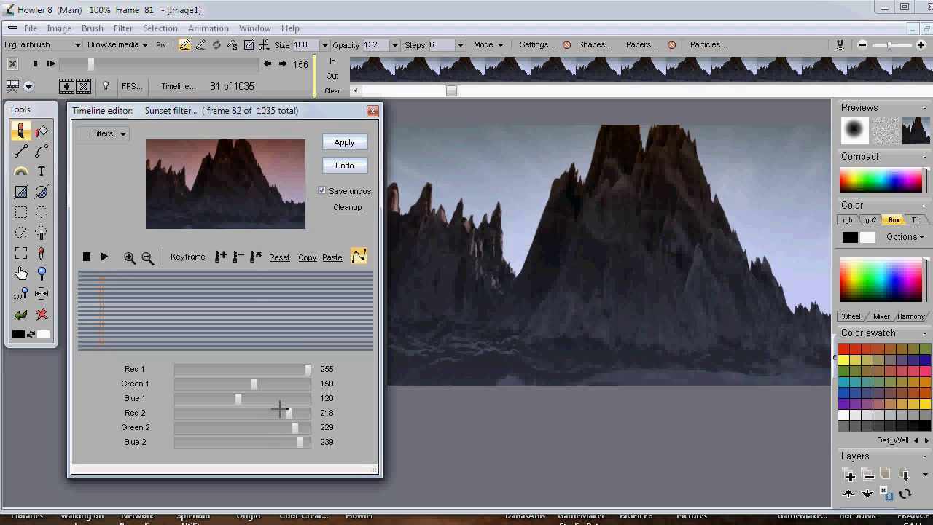
Try several Green 1 and Red 1 levels for the Sunset filter's first color, ending at Green 1 160 and Red 1 53.
left_click(283, 383)
left_click(223, 384)
left_click(298, 383)
left_click(275, 384)
left_click(259, 383)
left_click(255, 369)
left_click(187, 369)
left_click(223, 369)
left_click(203, 369)
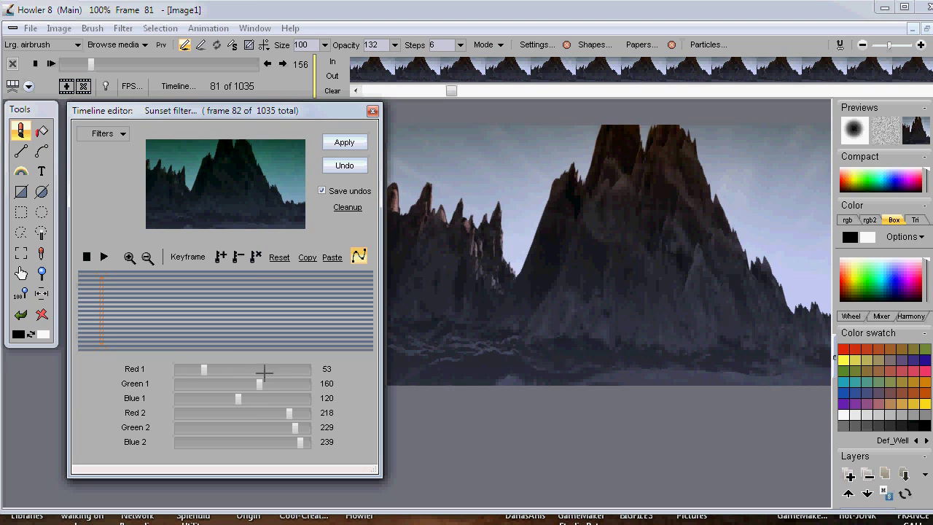
Try the Sunset filter's first color with Red 1 at 239, Green 1 at 230 and Blue 1 at 91.
left_click(301, 369)
left_click(301, 383)
left_click(295, 384)
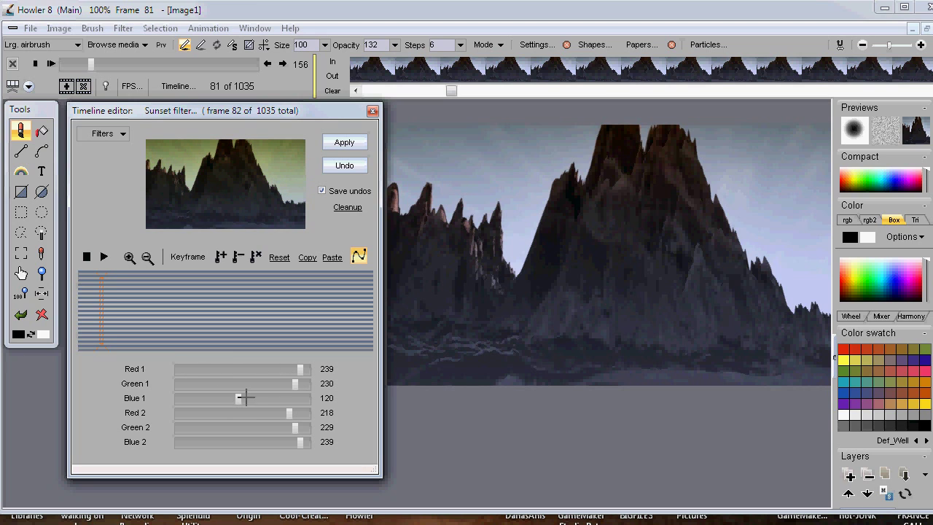
left_click(303, 397)
left_click(276, 397)
left_click(279, 397)
left_click(219, 397)
left_click(223, 397)
Set the Sunset filter's Red 1 to 218, Green 1 to 242 and Blue 1 to 122, and apply it to the animation.
left_click(266, 369)
left_click(265, 369)
left_click(301, 383)
left_click_drag(265, 369, 288, 368)
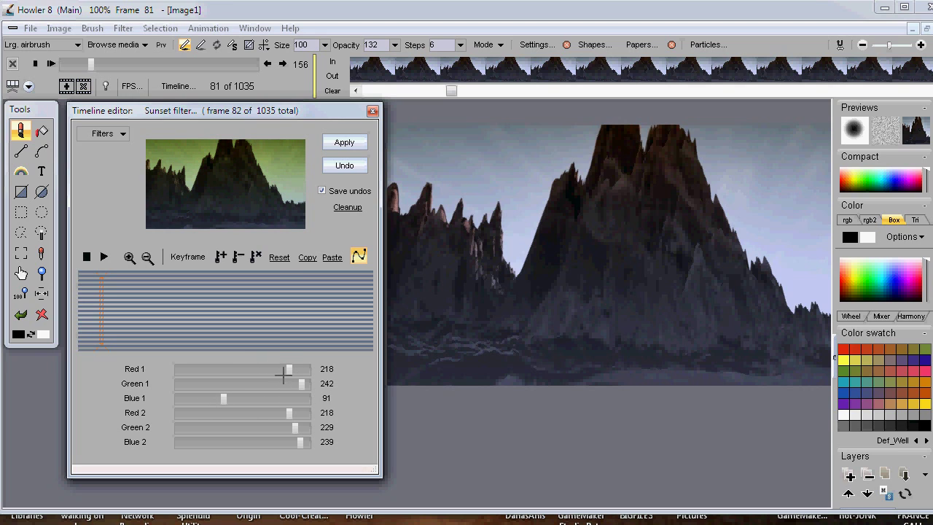
mouse_move(223, 399)
left_mouse_down()
mouse_move(264, 399)
mouse_move(241, 398)
left_mouse_up()
left_click(342, 142)
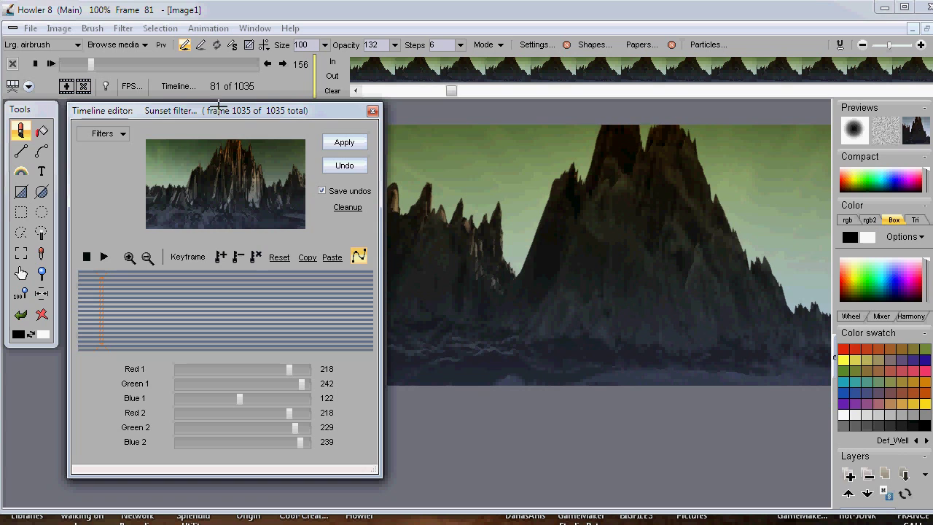
Expand the dynamic range of the whole animation and close the Timeline editor.
left_click(60, 28)
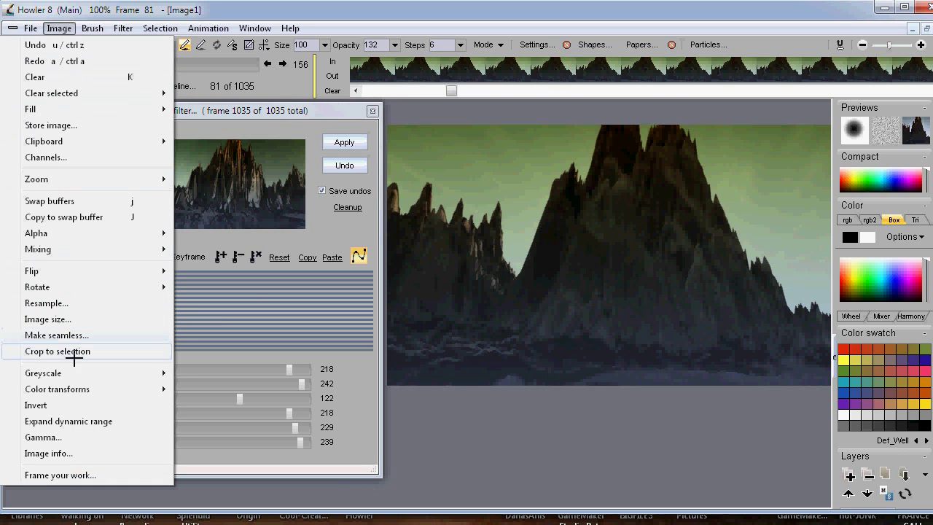
mouse_move(78, 384)
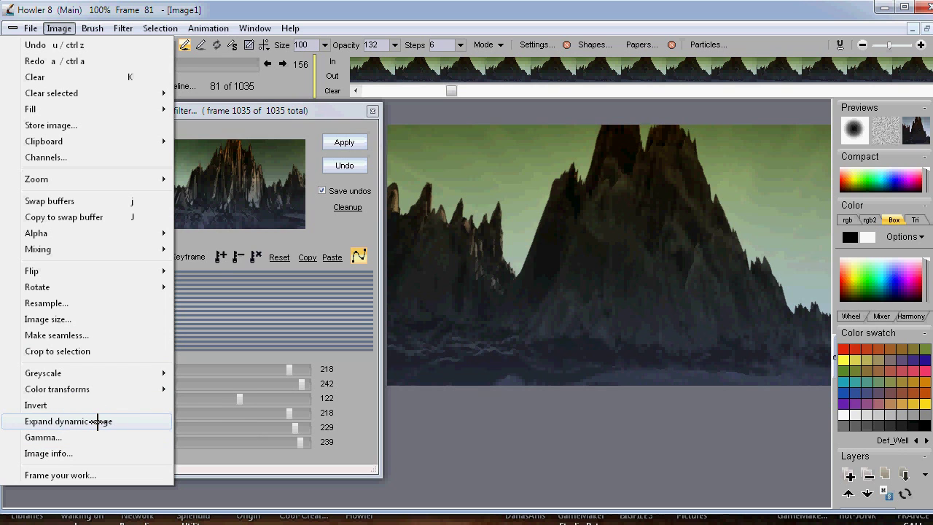
left_click(96, 421)
left_click_drag(493, 264, 313, 296)
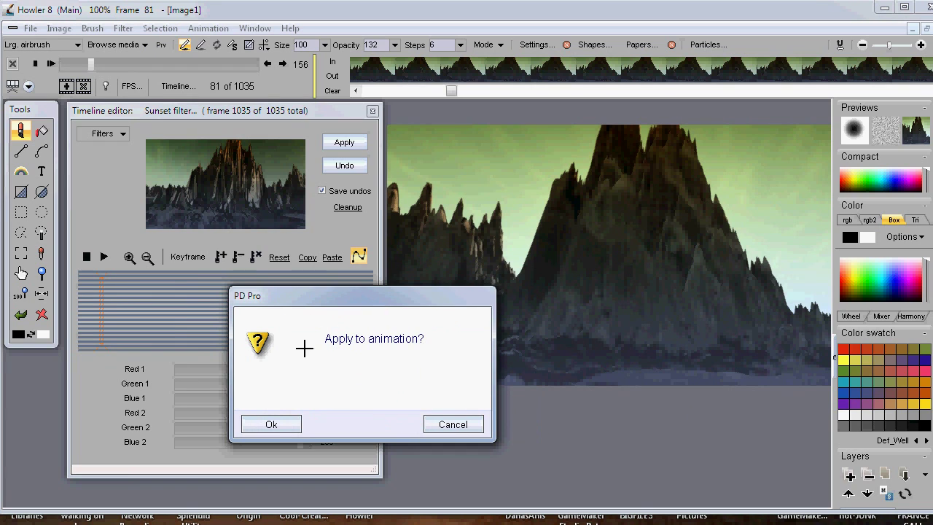
left_click(275, 425)
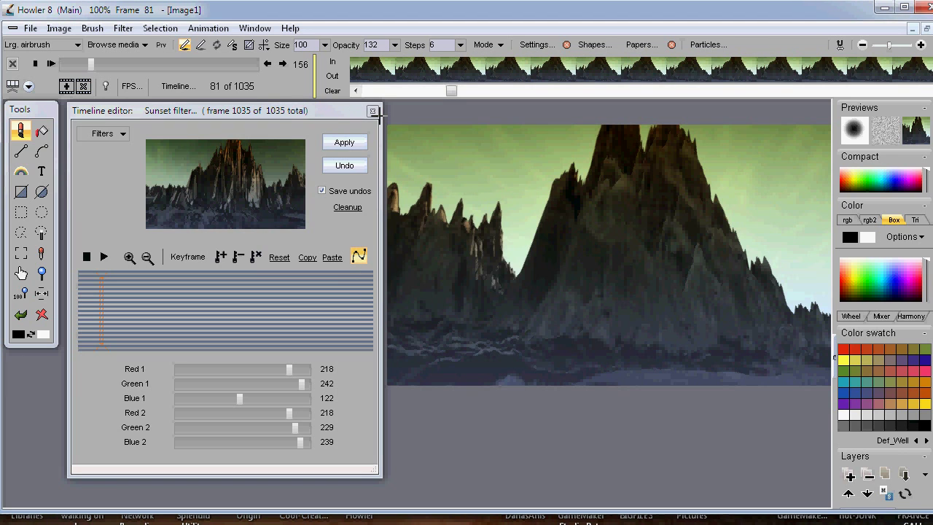
left_click(372, 111)
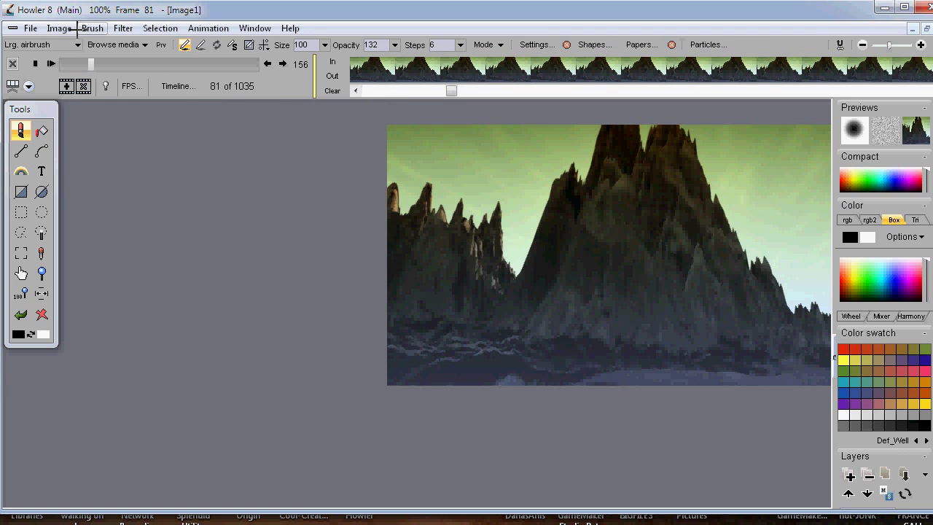
Launch the AnyFX_Animation plugin for the clip and reposition its window.
left_click(122, 28)
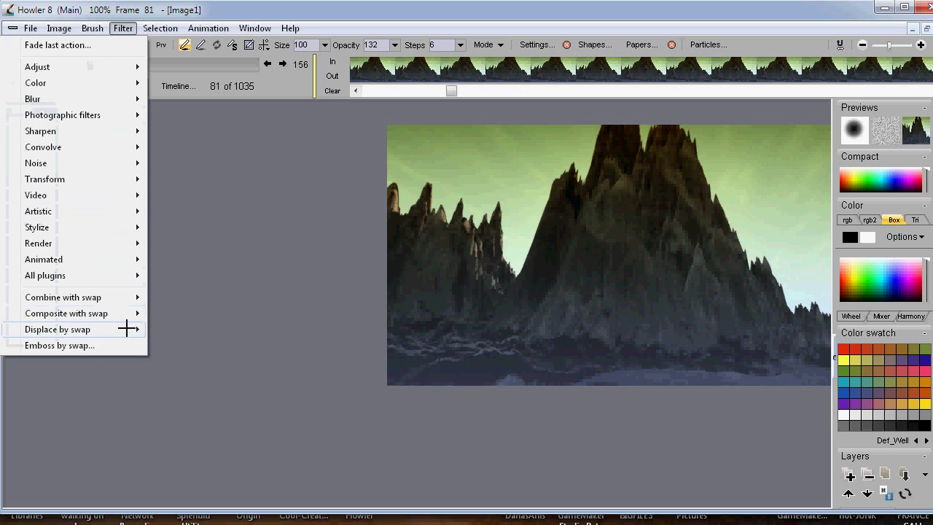
mouse_move(108, 274)
mouse_move(181, 276)
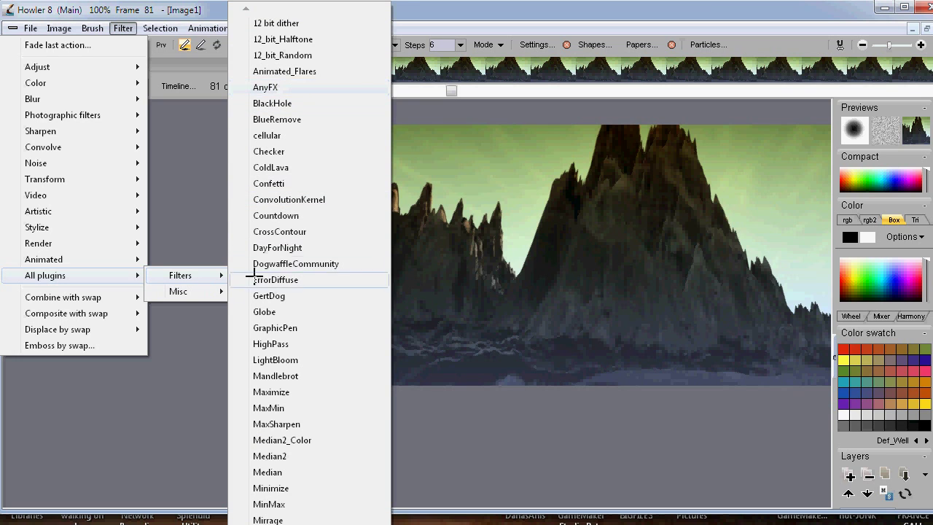
mouse_move(208, 292)
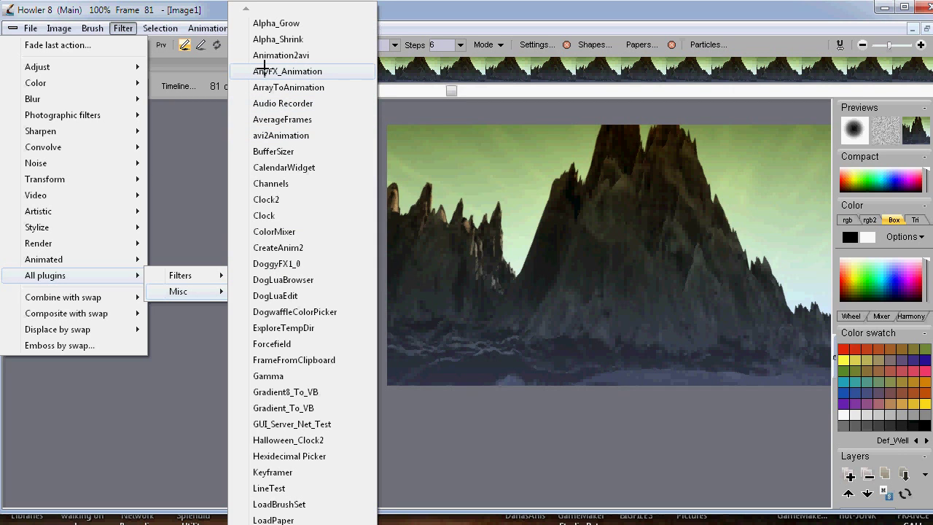
left_click(264, 71)
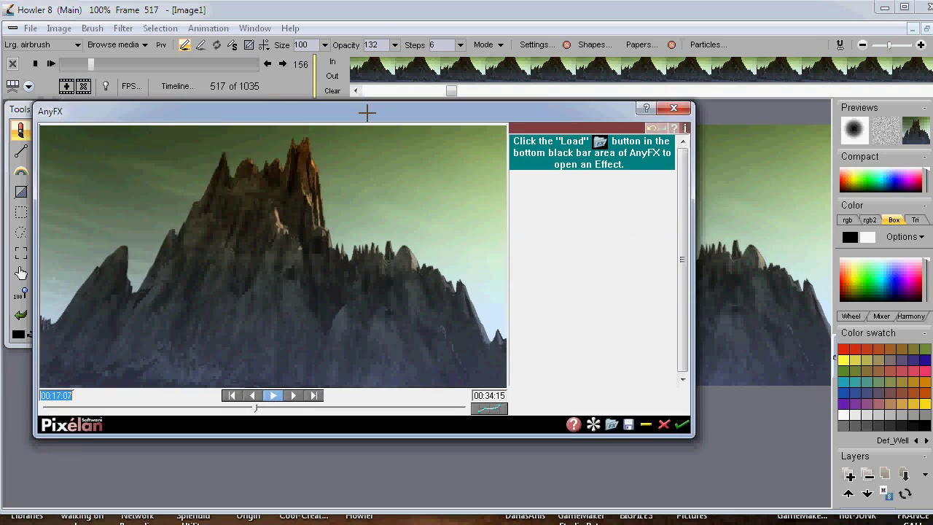
left_click_drag(366, 112, 392, 155)
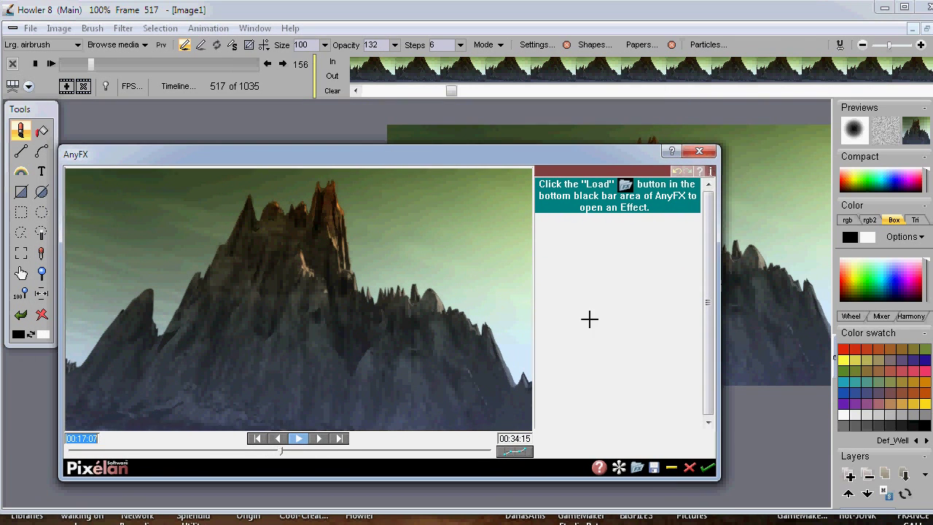
Load the Rain-Base.afxa preset from the Rain effects folder into AnyFX.
left_click_drag(279, 453, 433, 450)
left_click_drag(416, 165, 353, 62)
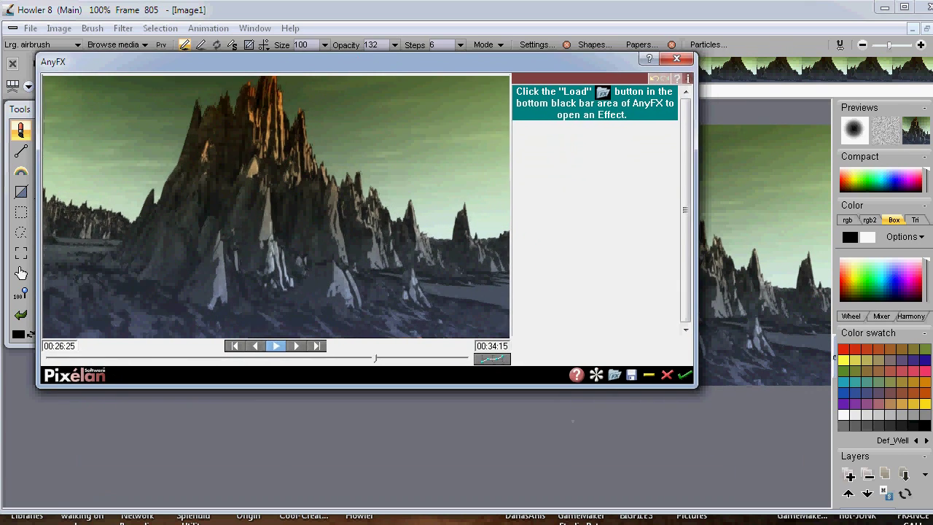
left_click(614, 375)
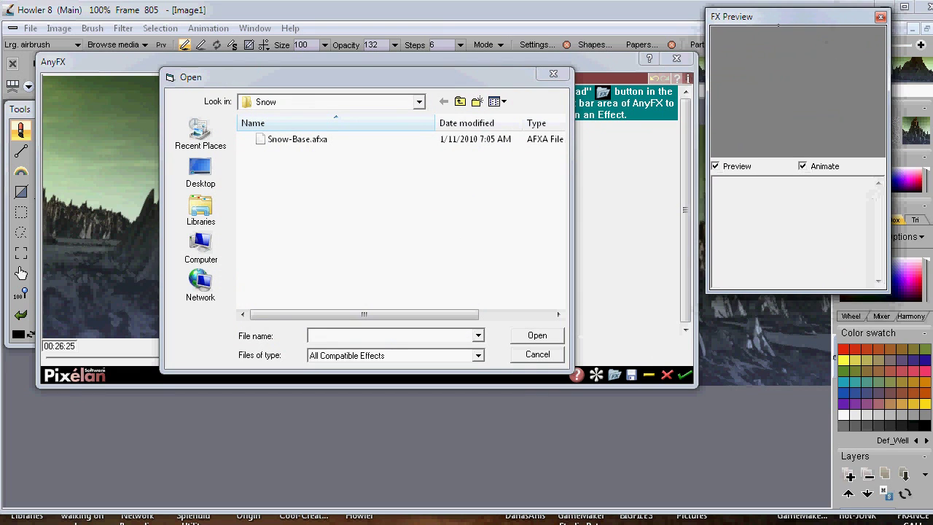
left_click(458, 101)
left_click(280, 139)
double_click(280, 138)
left_click(280, 139)
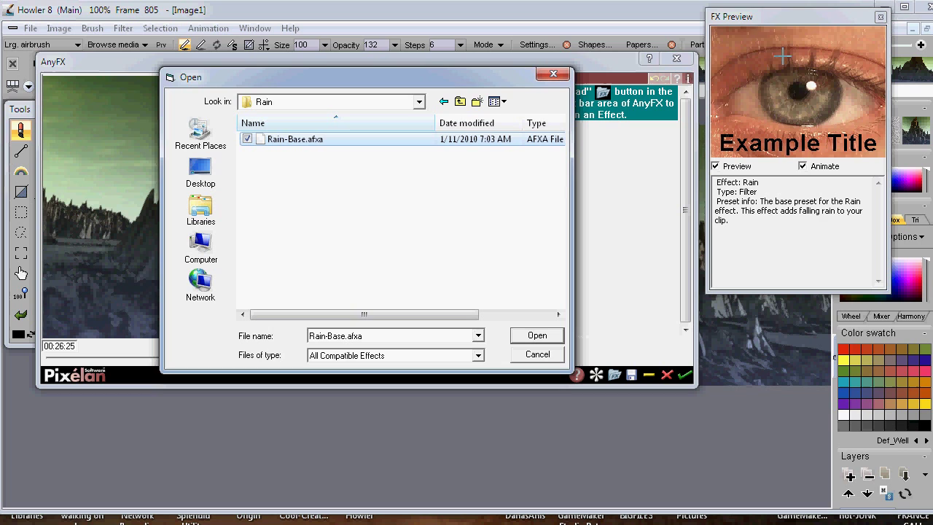
left_click(537, 335)
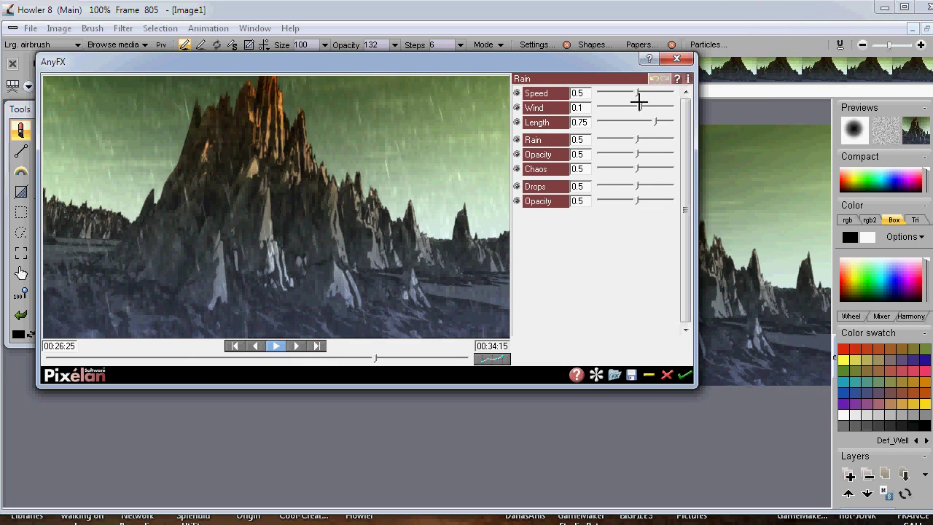
Set the Rain effect to Speed 0.35, Wind -0.13, Length 0.85, Rain 0.73, Opacity 0.1, Chaos 0.36, Drops 0.56 and drops Opacity 0.76.
mouse_move(635, 92)
left_mouse_down()
mouse_move(623, 88)
mouse_move(600, 107)
mouse_move(649, 121)
mouse_move(598, 121)
mouse_move(688, 115)
mouse_move(616, 144)
mouse_move(589, 144)
mouse_move(695, 139)
mouse_move(643, 140)
mouse_move(667, 153)
mouse_move(608, 160)
left_mouse_up()
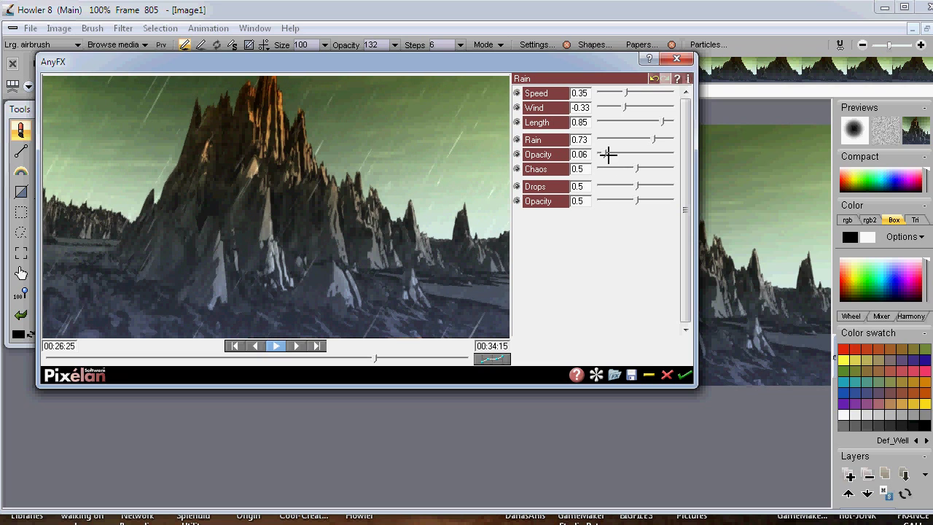
left_click_drag(635, 167, 653, 198)
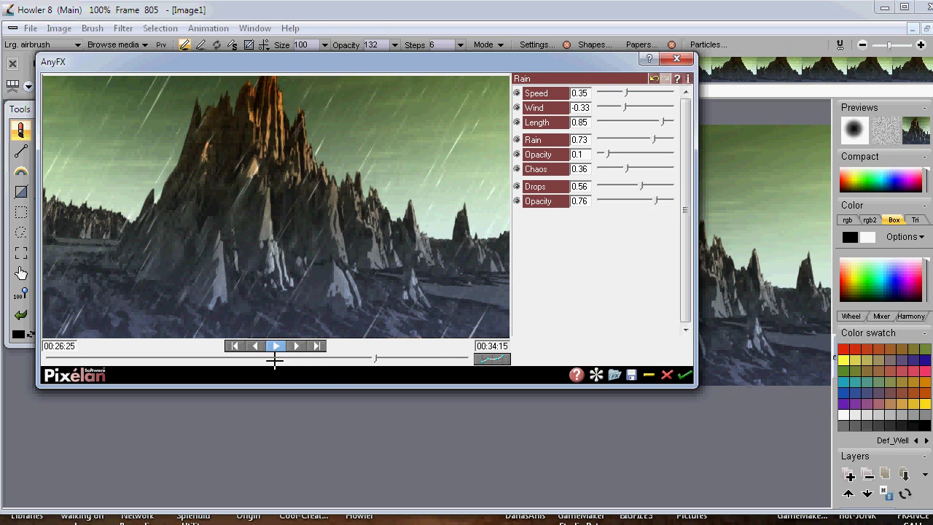
left_click_drag(251, 358, 46, 355)
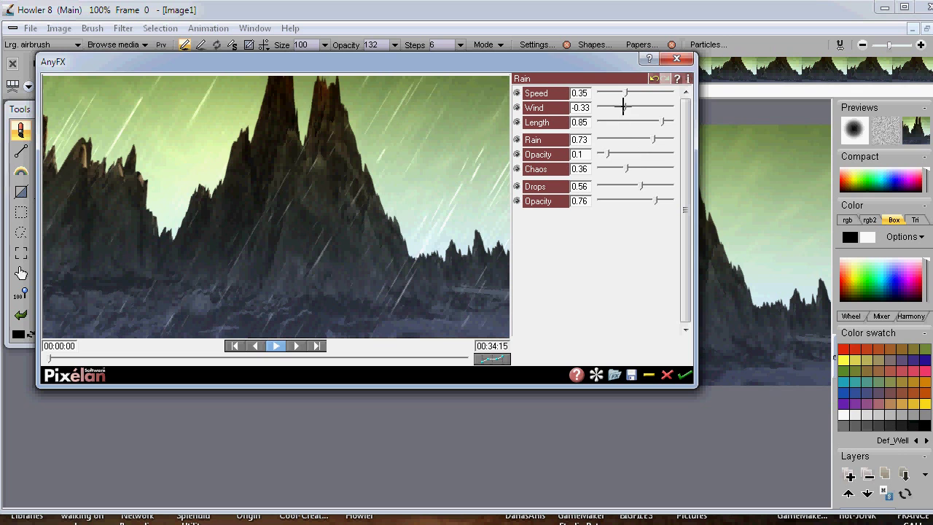
left_click_drag(623, 107, 632, 108)
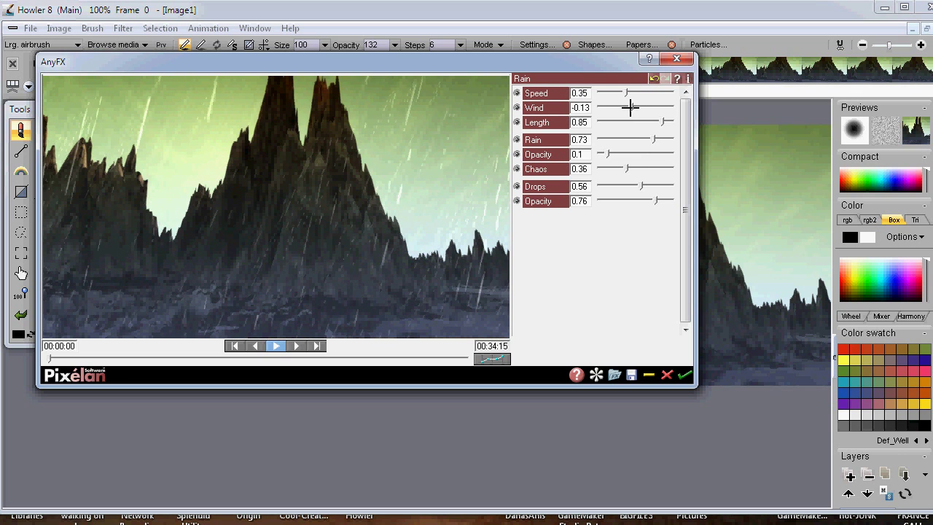
Keyframe the rain's Wind at -0.52 on the first frame and 0.01 at 00:18:22.
left_click(517, 107)
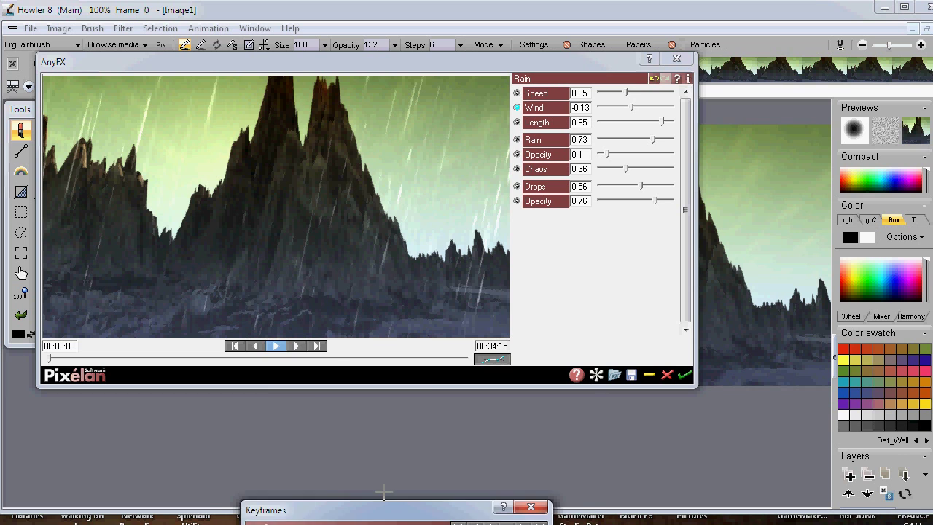
left_click_drag(382, 339, 655, 329)
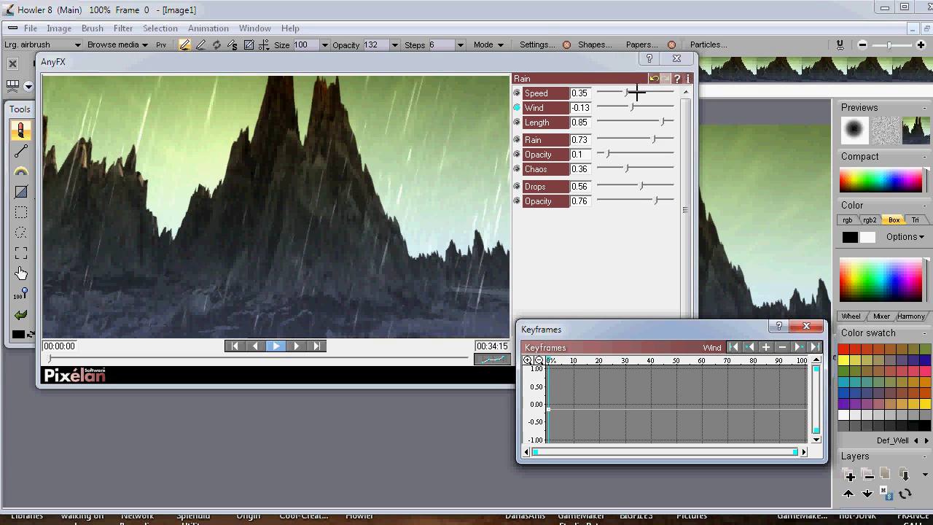
left_click_drag(631, 104, 616, 107)
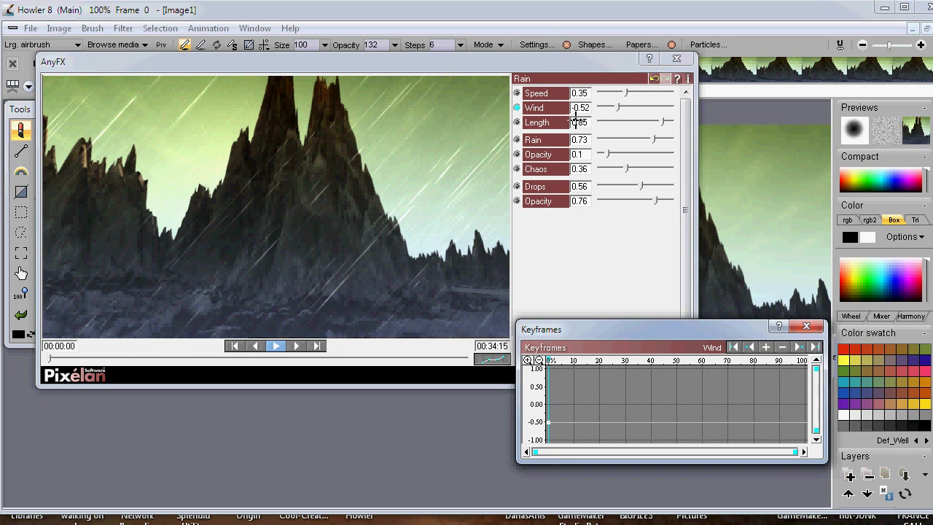
left_click(270, 362)
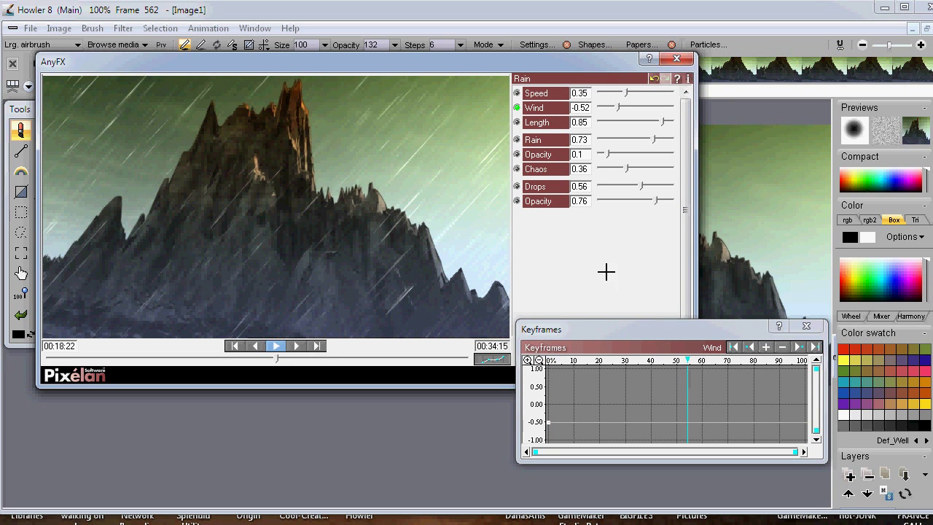
left_click_drag(618, 107, 636, 104)
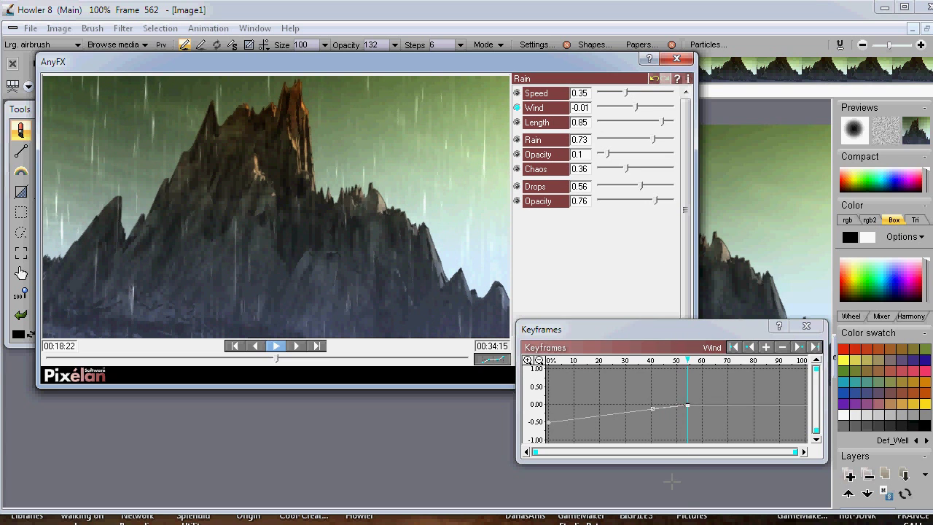
mouse_move(687, 405)
left_mouse_down()
mouse_move(687, 421)
mouse_move(688, 387)
mouse_move(689, 413)
mouse_move(693, 403)
left_mouse_up()
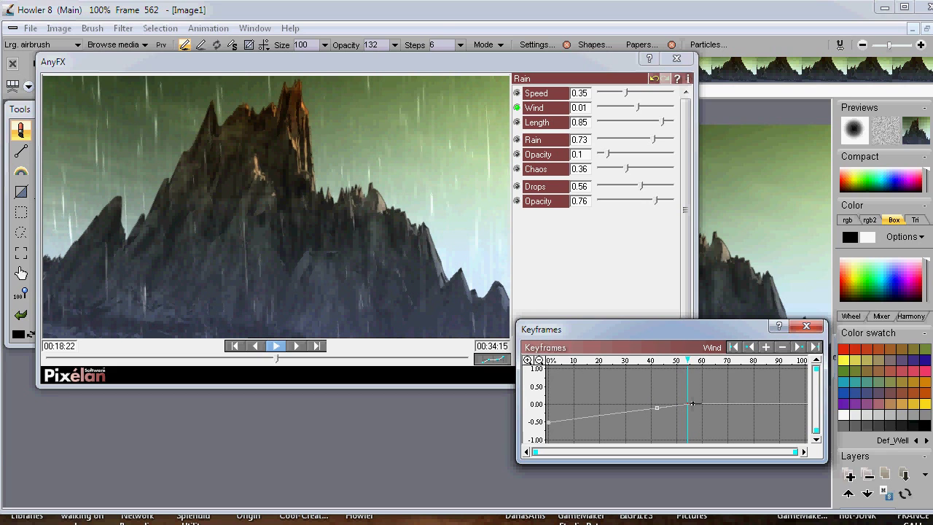
Add another mid-clip Wind keyframe and raise the Wind to 0.38 at the clip's end, 00:34:14.
left_click(766, 347)
left_click_drag(765, 360, 814, 360)
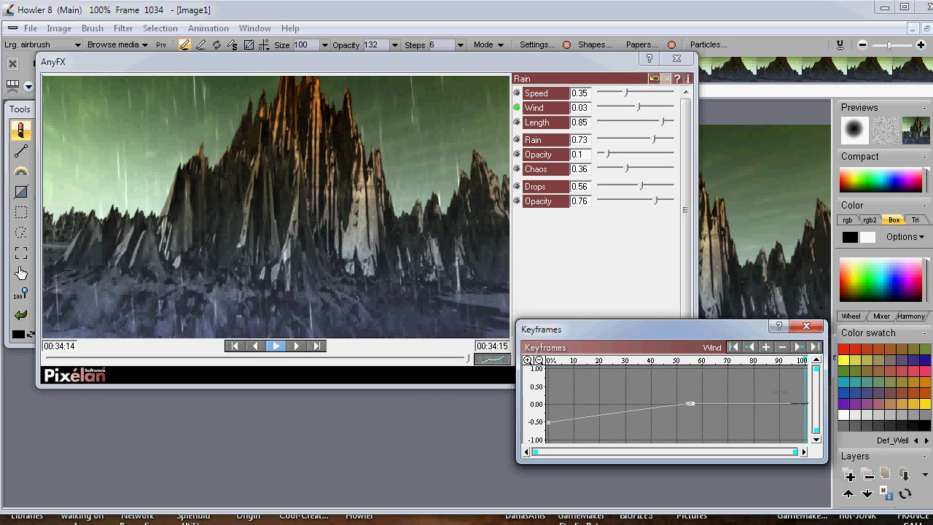
left_click(798, 369)
left_click_drag(797, 369, 799, 391)
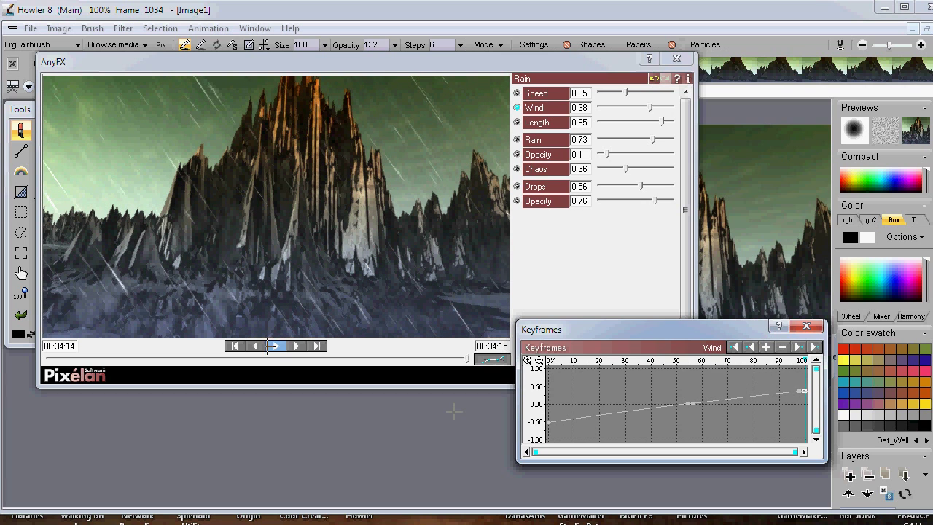
Preview the rain near the clip's start, close the Wind keyframes and apply the effect to the animation.
left_click(73, 355)
mouse_move(73, 355)
left_mouse_down()
mouse_move(470, 394)
mouse_move(69, 370)
left_mouse_up()
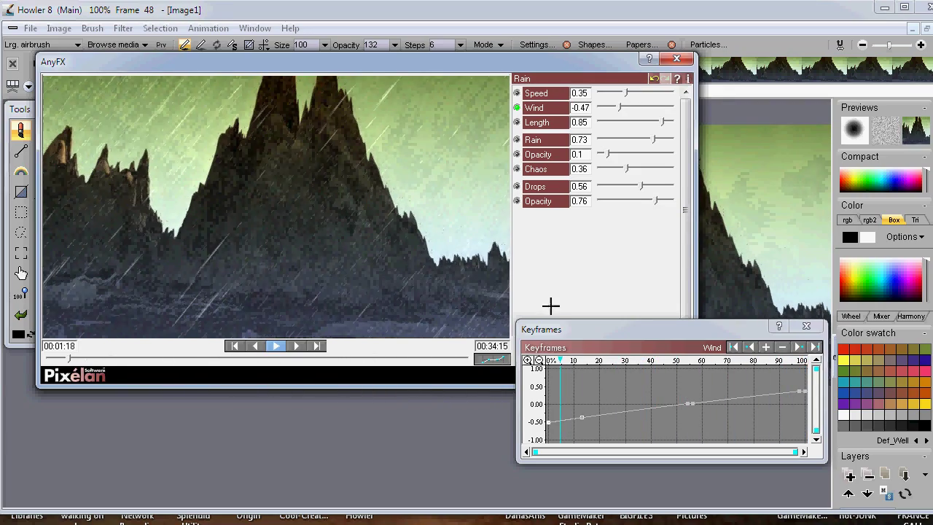
left_click(806, 326)
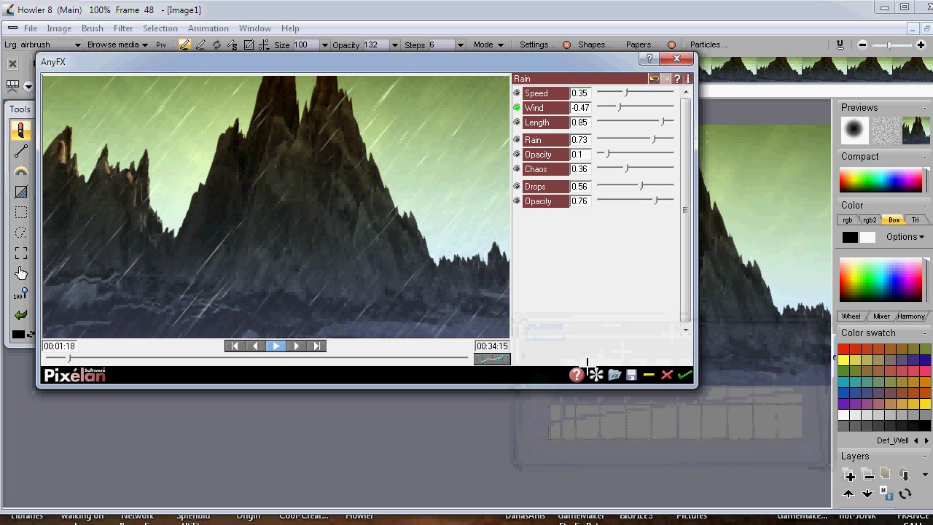
left_click(686, 375)
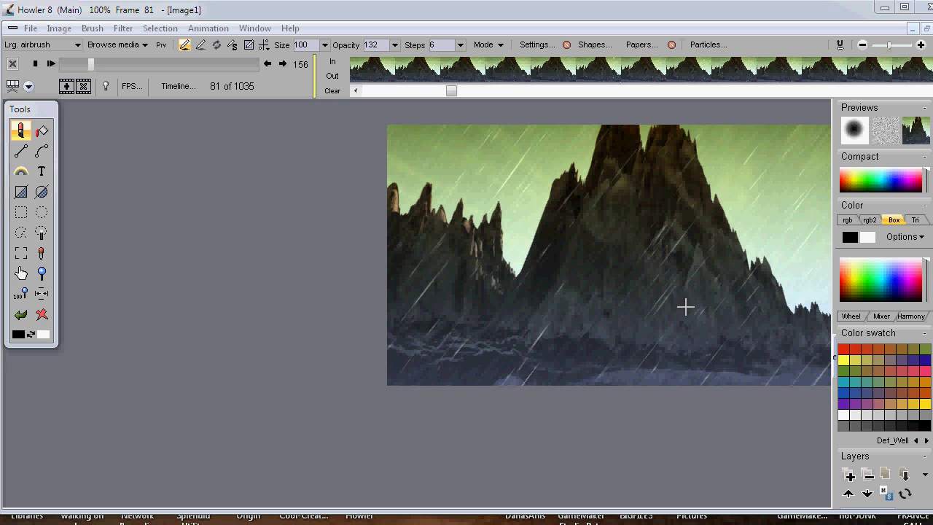
Recentre and enlarge the canvas view, and play the animation to review the rendered rain.
left_click_drag(545, 282, 296, 277)
scroll(326, 304, "up", 1)
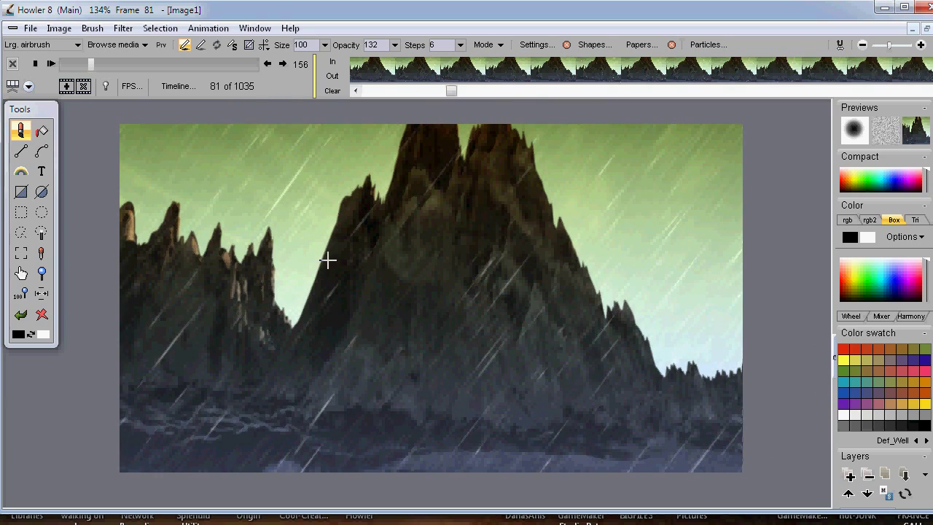
left_click(50, 63)
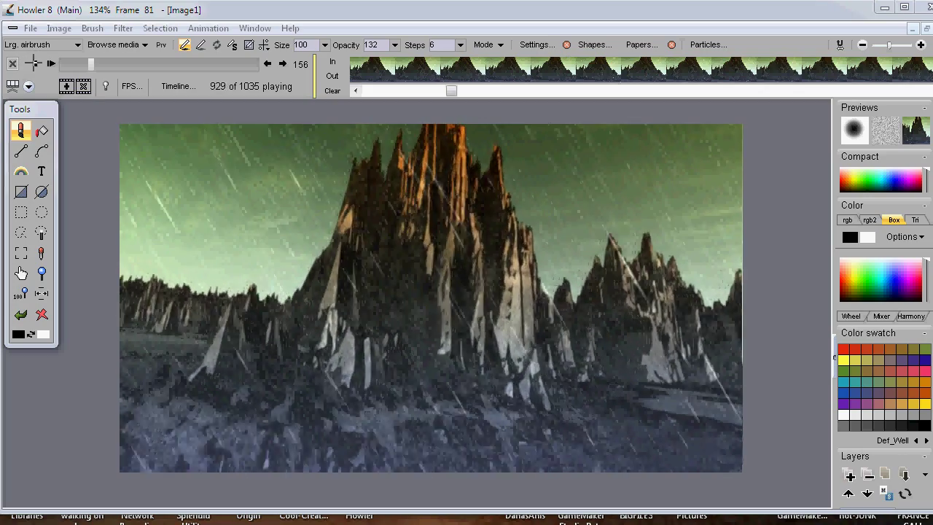
left_click(35, 64)
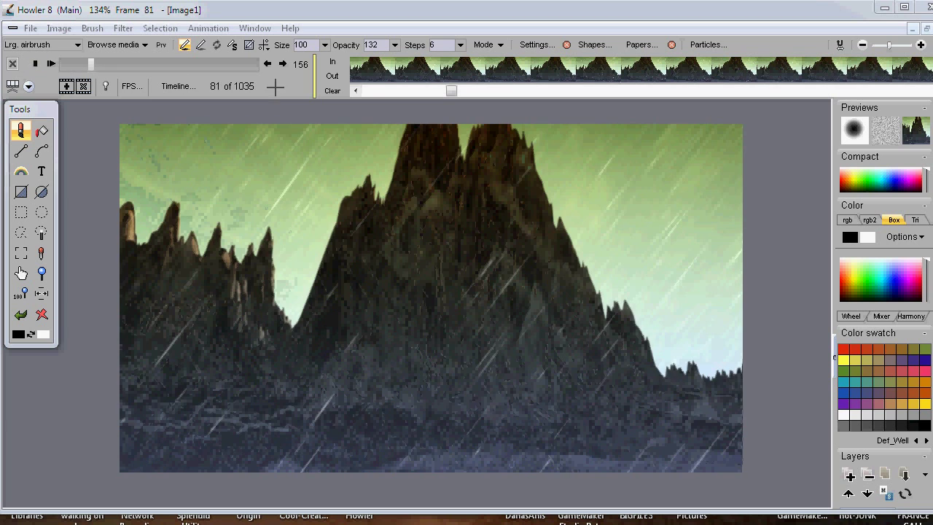
Undo the last stored changes to the animation in the Timeline editor, check frame 472 and close the editor.
left_click(175, 86)
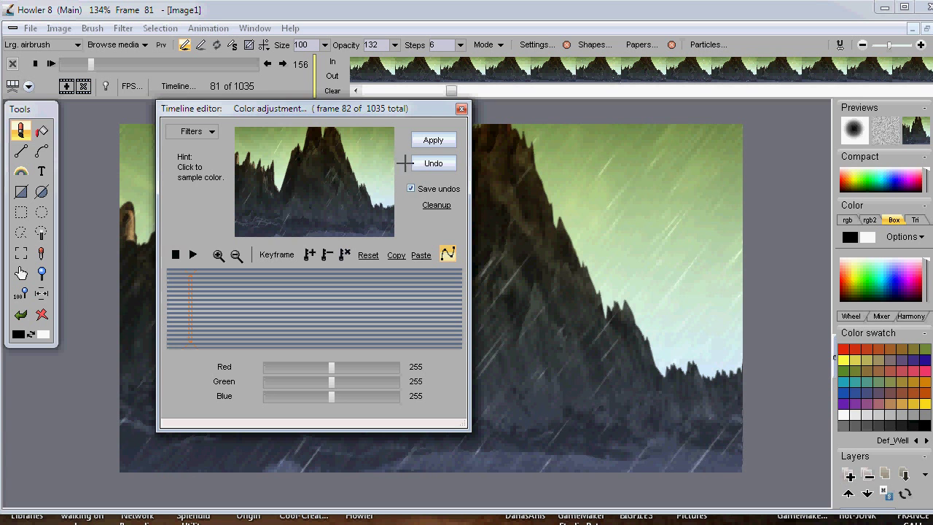
left_click(433, 163)
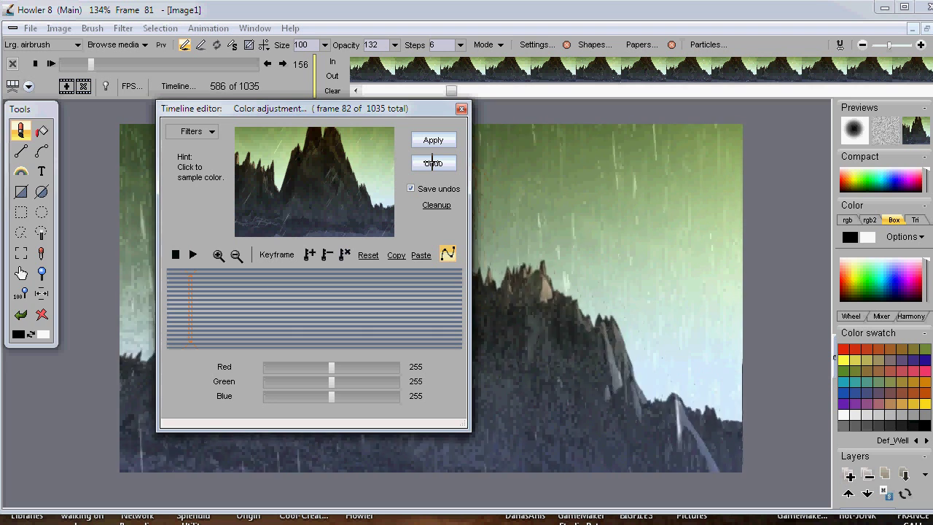
left_click_drag(332, 113, 170, 185)
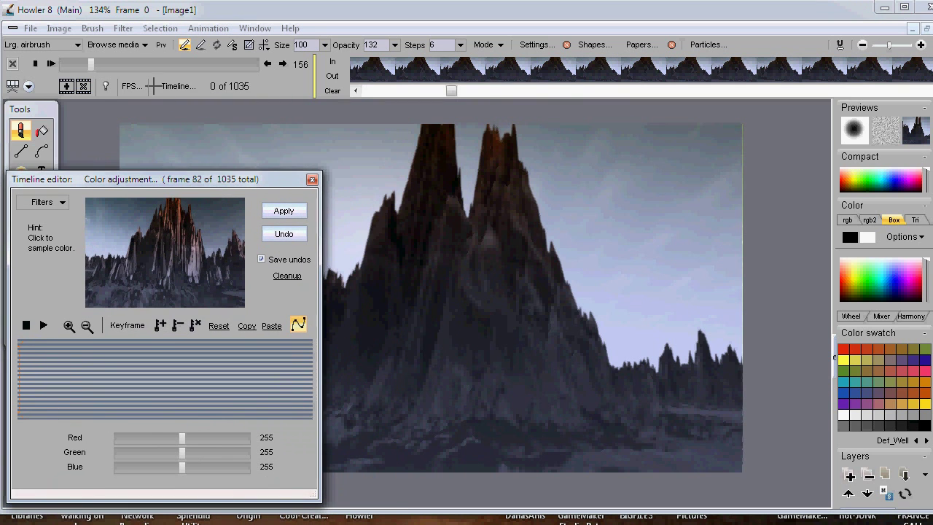
left_click_drag(90, 64, 151, 64)
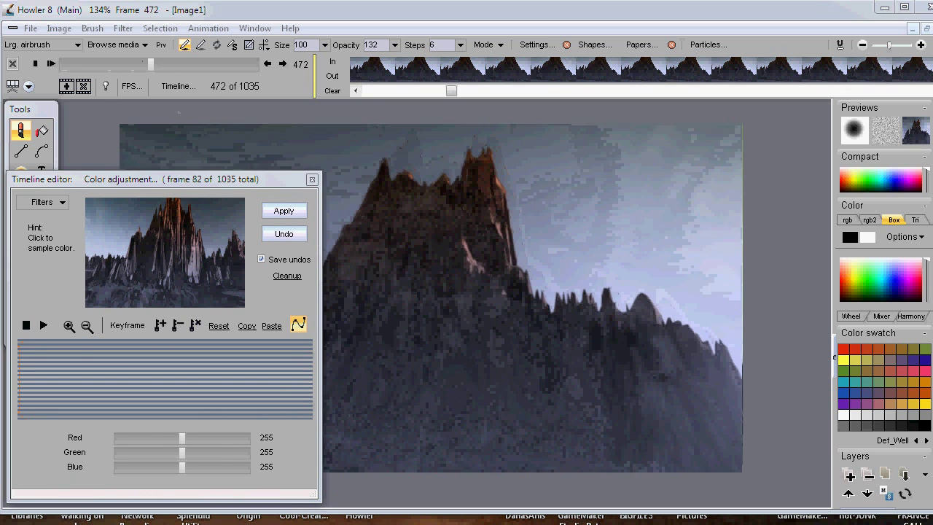
left_click(311, 178)
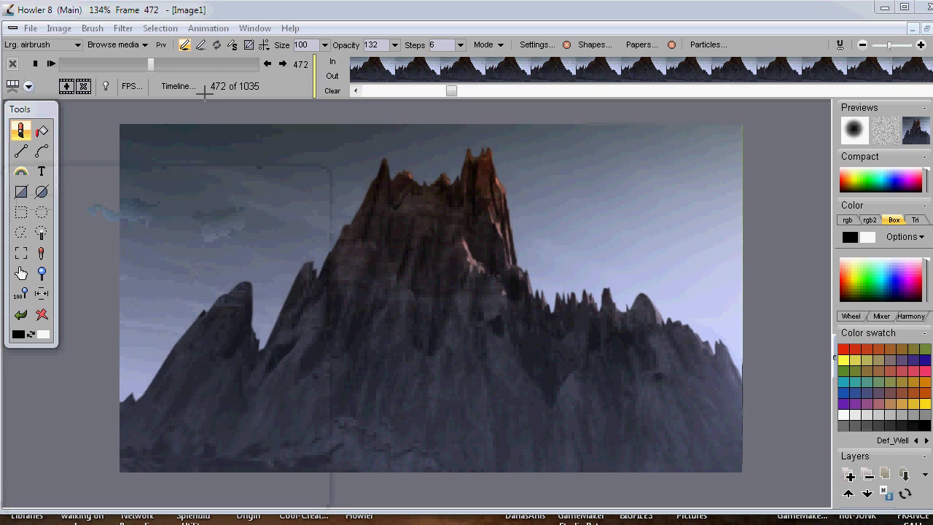
Save the animation as phase1 in dwa format in the clouds output folder.
left_click(208, 28)
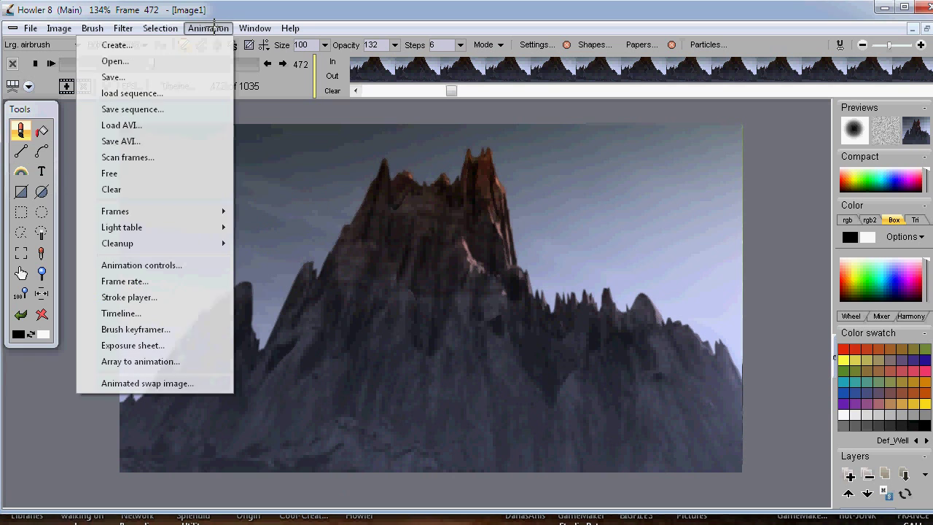
left_click(154, 77)
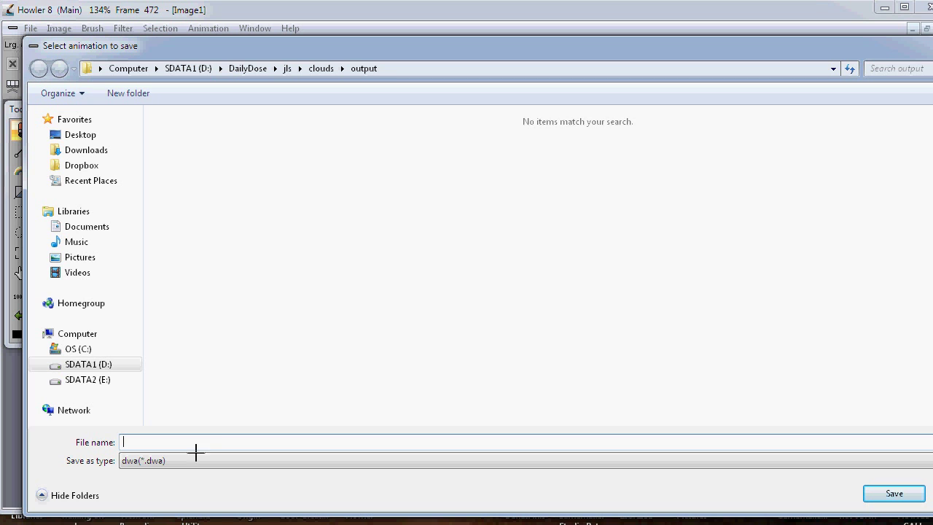
left_click(156, 441)
type("p")
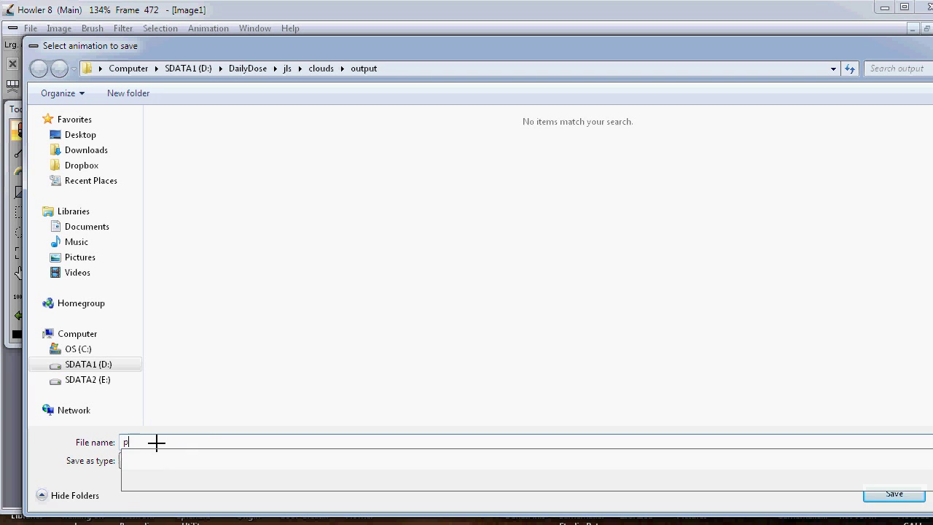
type("hase1")
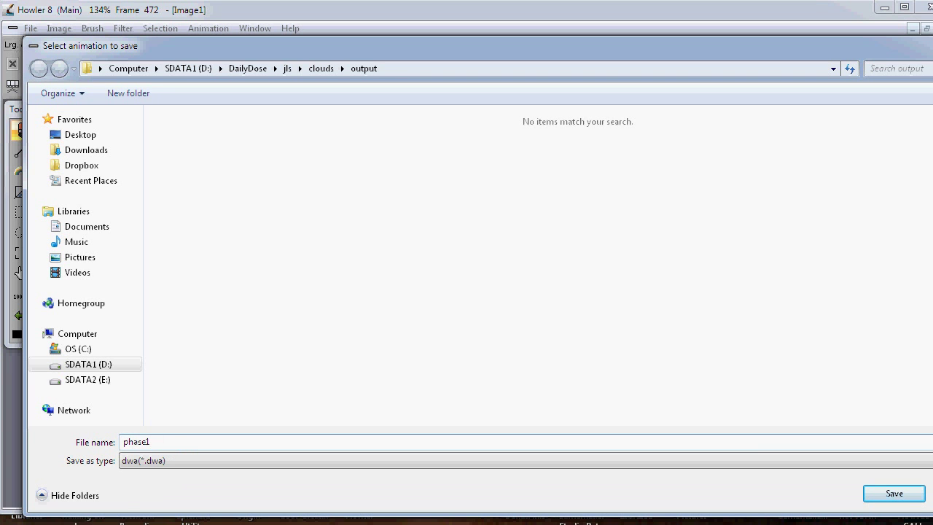
left_click(887, 488)
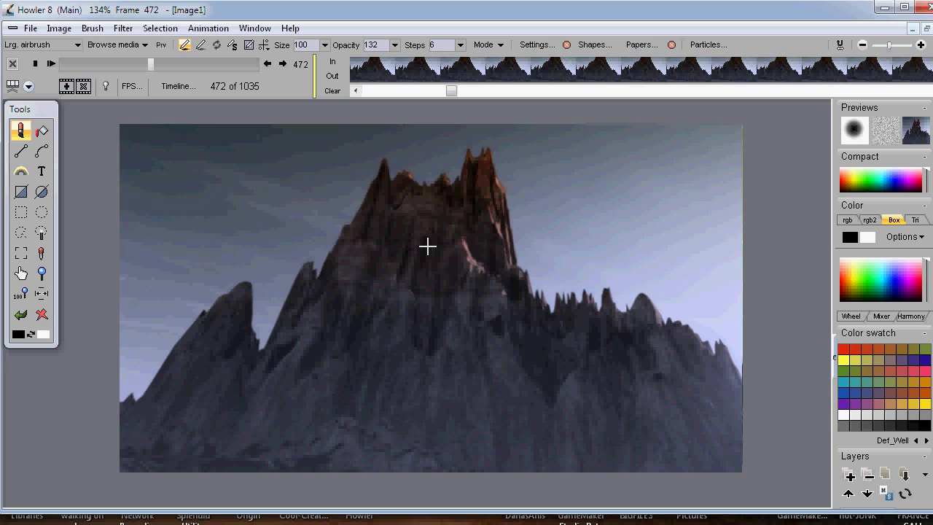
left_click(589, 390)
Free the current animation from memory.
left_click(207, 28)
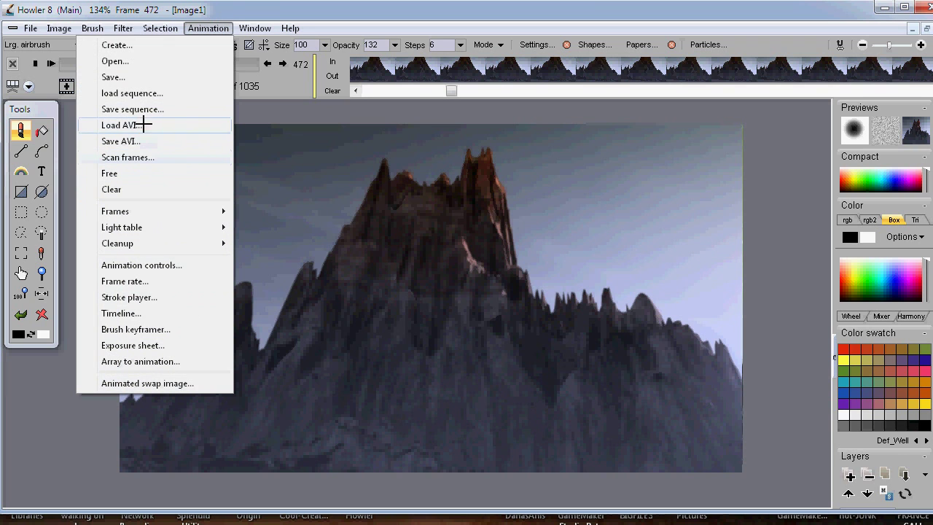
left_click(146, 173)
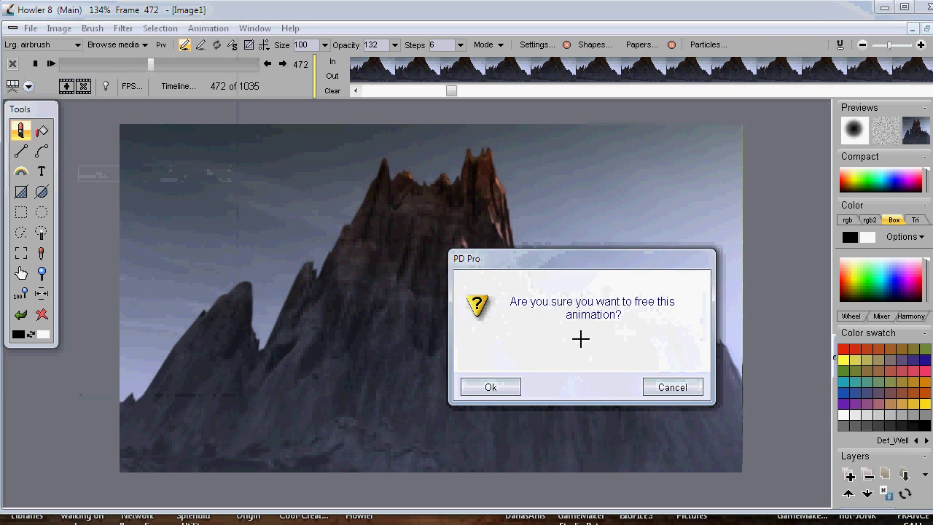
left_click(500, 388)
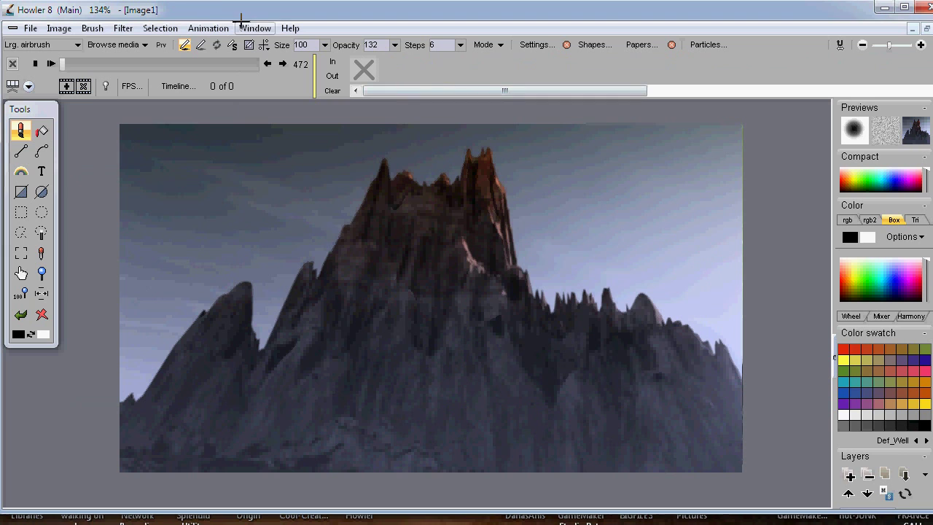
Load the saved animation phase1.dwa from the output folder and scrub back to frame 42.
left_click(208, 28)
mouse_move(160, 27)
mouse_move(208, 28)
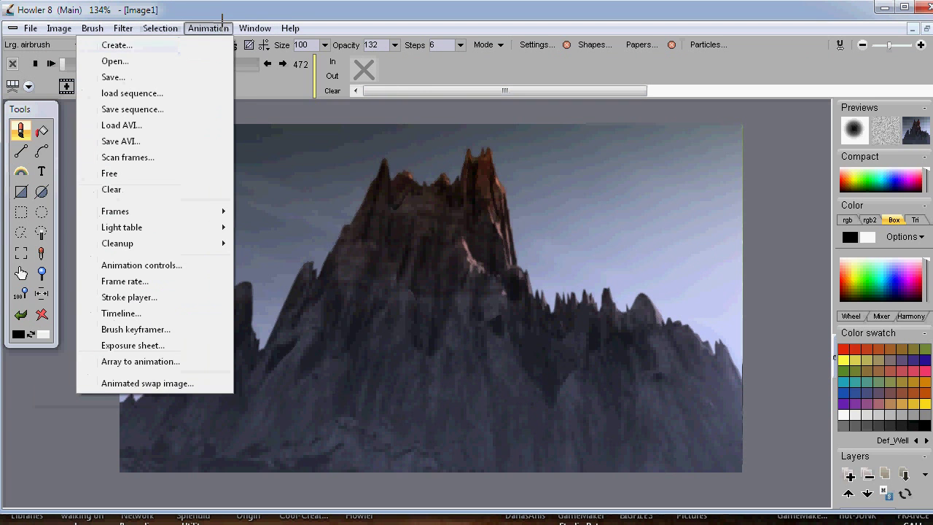
left_click(153, 61)
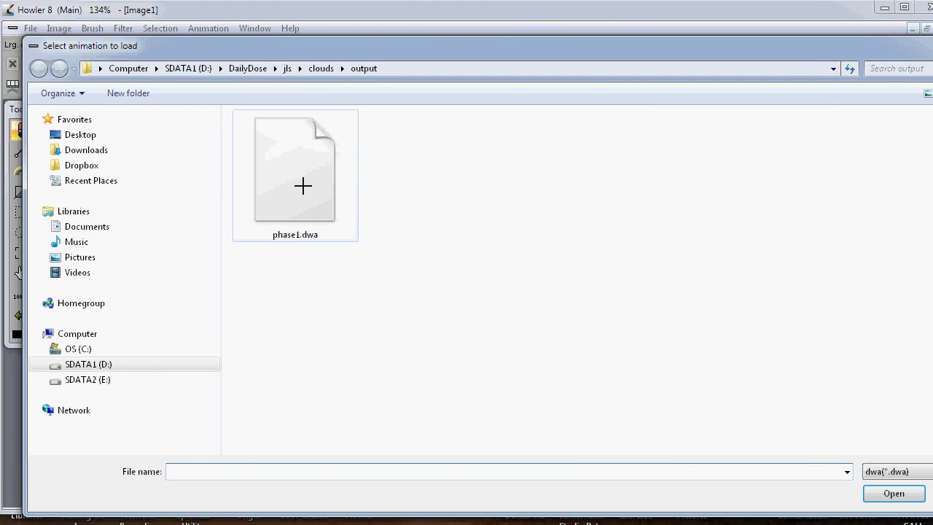
left_click(296, 166)
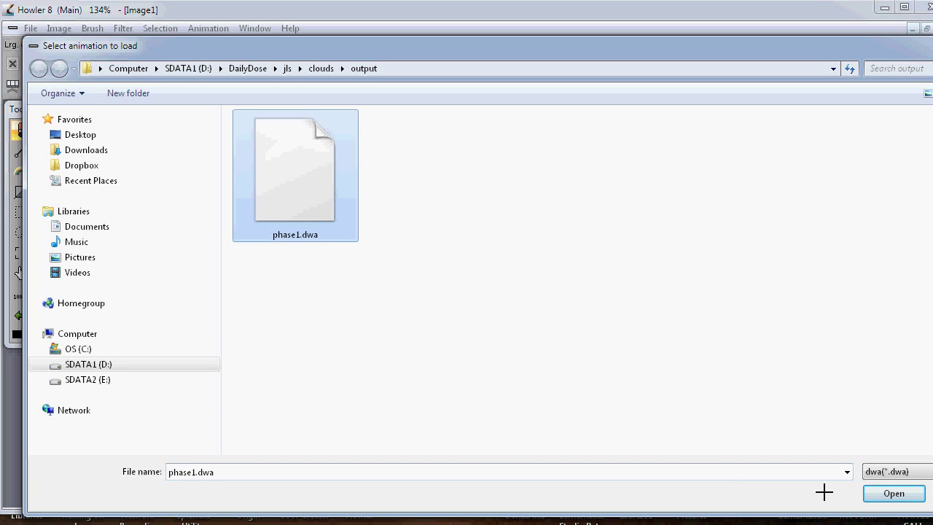
left_click(893, 493)
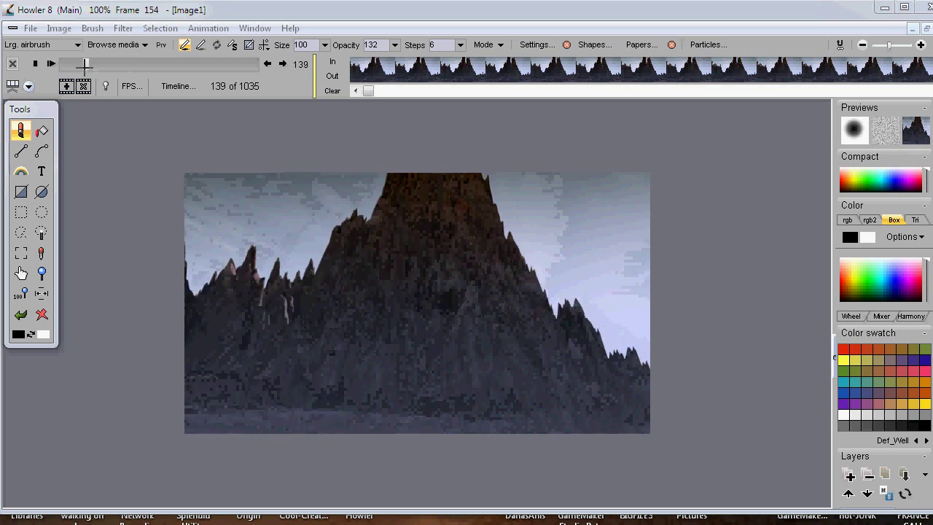
left_click_drag(86, 65, 69, 64)
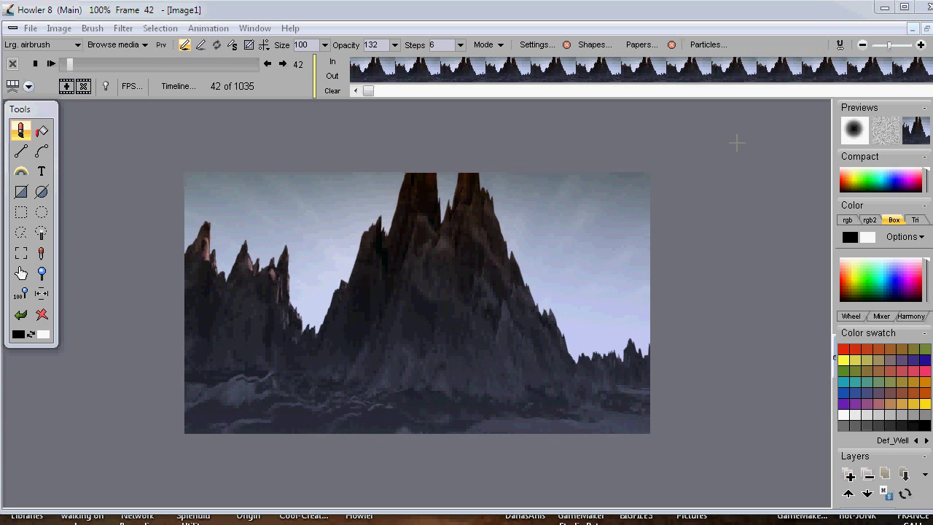